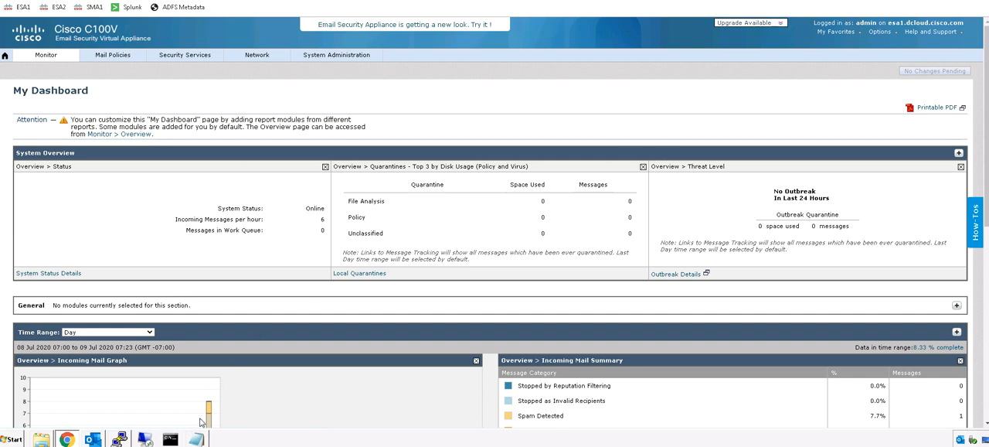
Step: Switch to Outlook and start a new email with the executive's cisco.com address as the sender
click(93, 439)
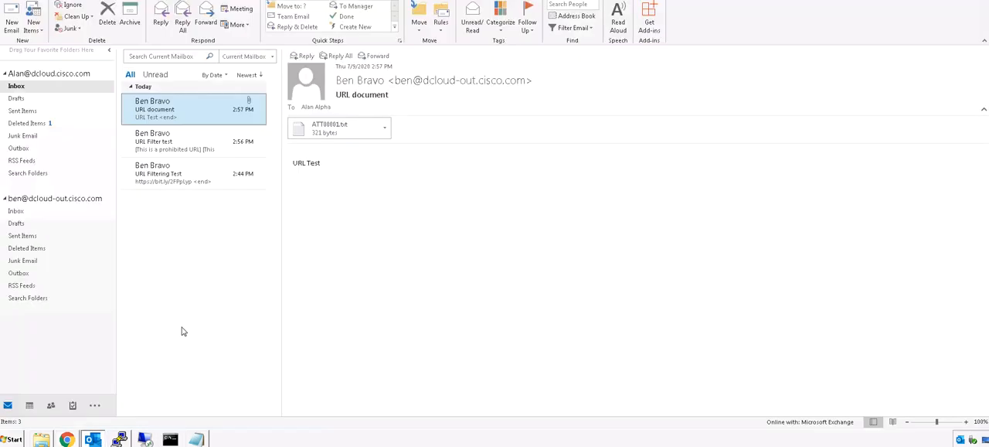
click(11, 24)
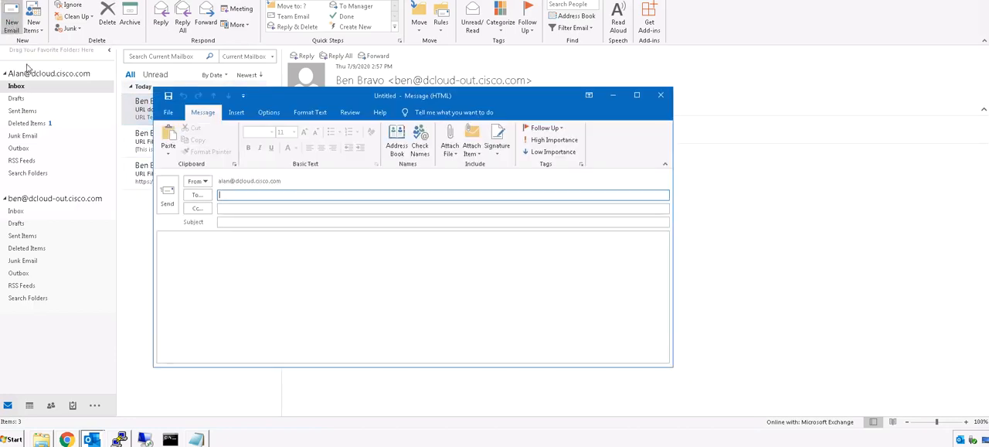
click(205, 182)
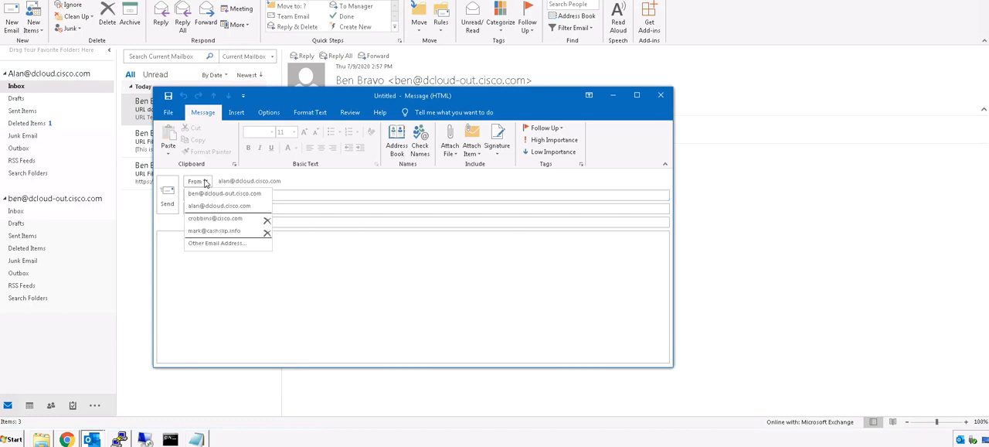
click(218, 219)
Step: Enter "FED Test" as both the subject and the body of the new email
click(227, 221)
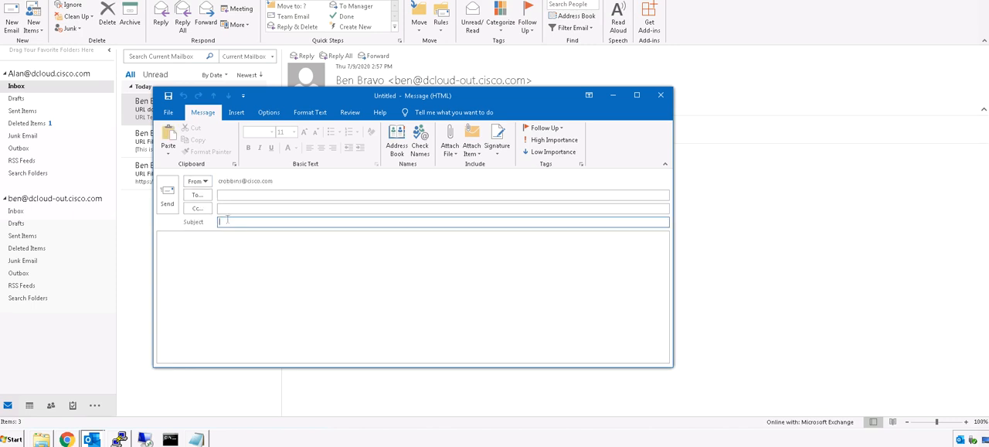
text(FED Test)
key(Tab)
text(T)
key(BackSpace)
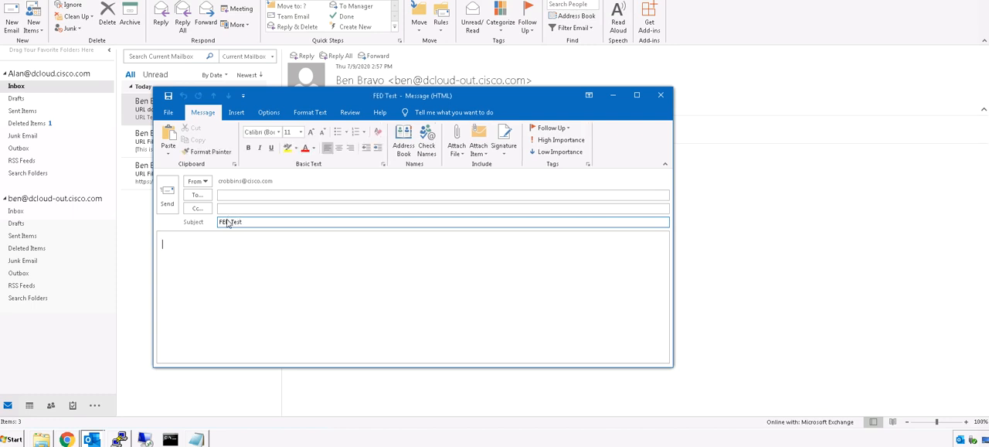
text(FED Test)
Step: Address the FED Test email to the suggested dcloud.cisco.com recipient and send it
click(244, 196)
text(a)
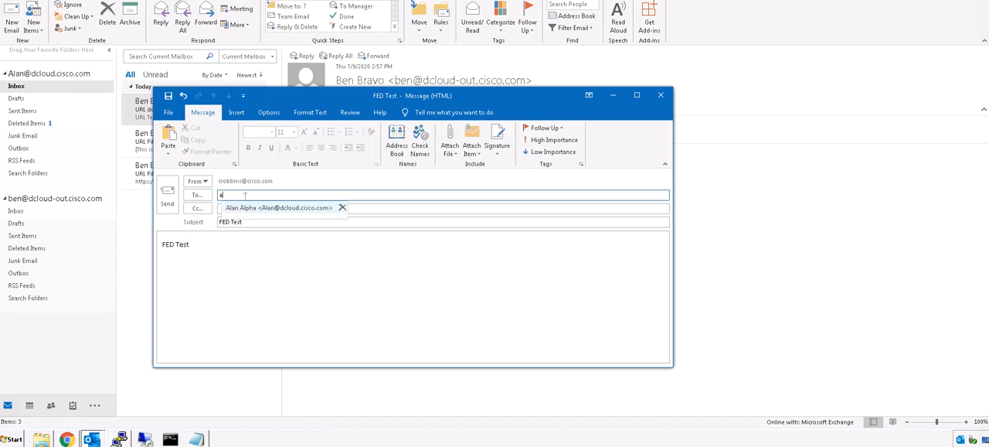
click(248, 209)
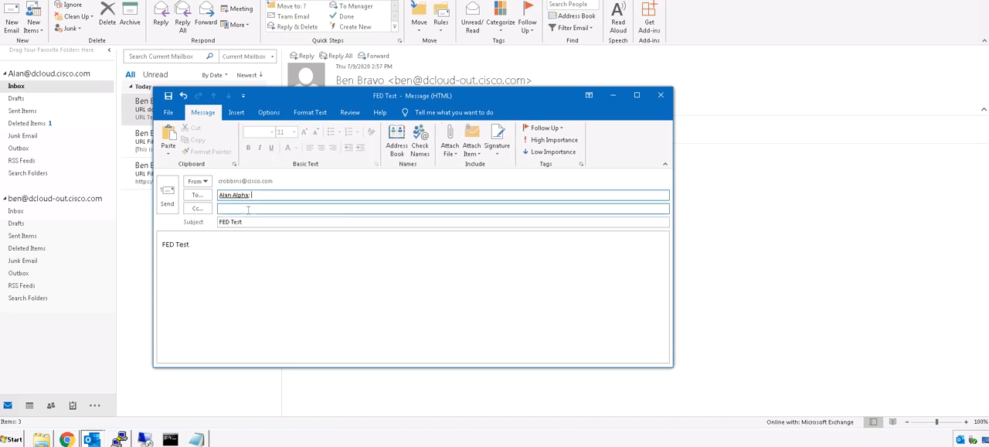
click(173, 202)
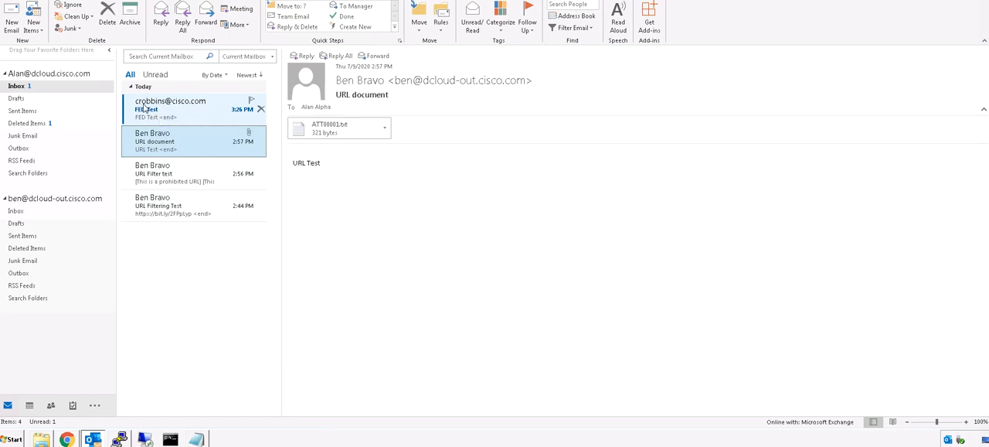
Step: Examine the sender details of the received FED Test email in the inbox, then return to the URL document email
click(143, 108)
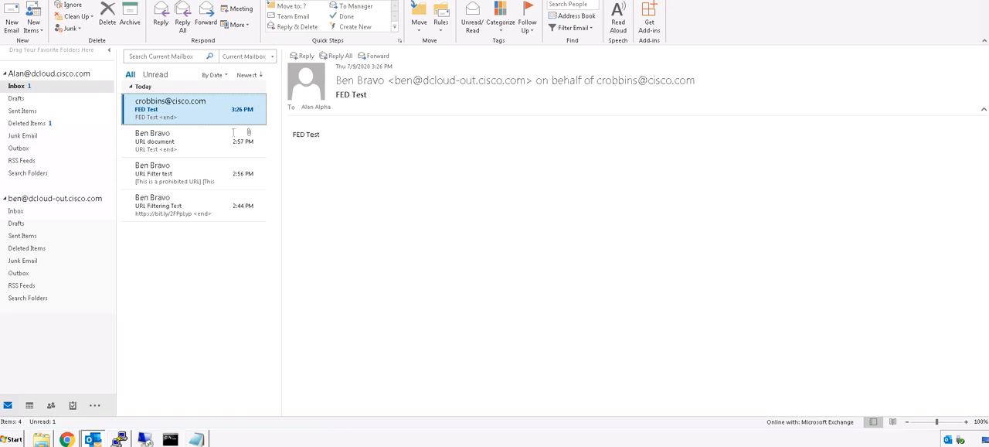
click(188, 143)
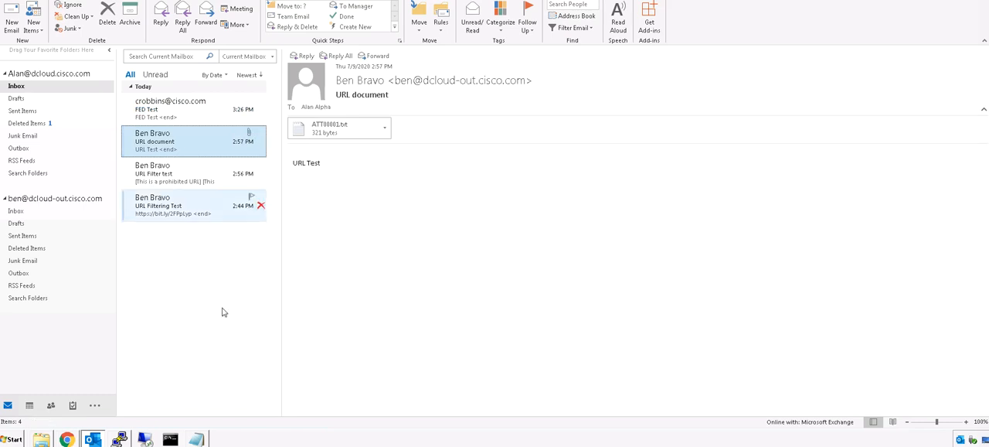
Step: Switch to the Email Security Appliance in Chrome and open the Execs dictionary for editing
click(67, 439)
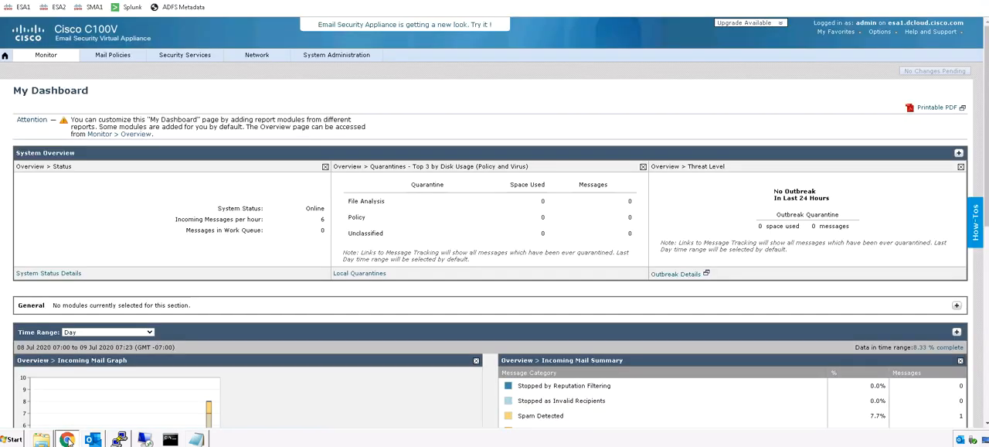
click(112, 58)
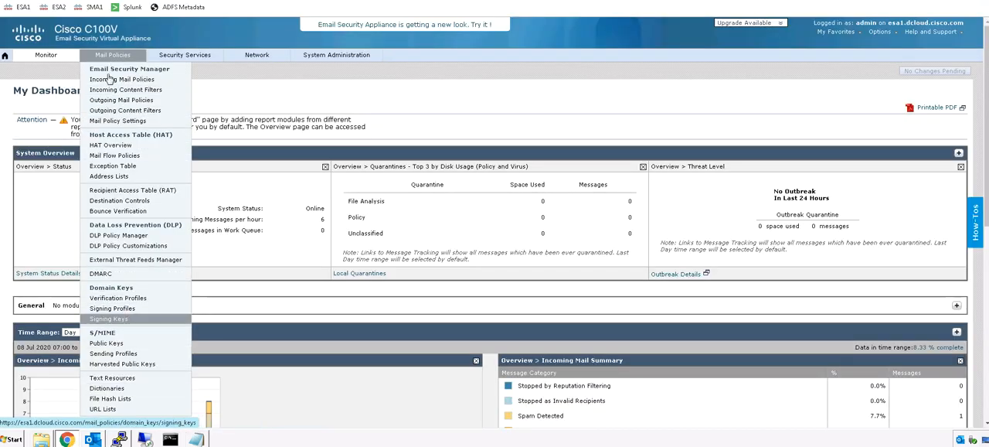
click(113, 391)
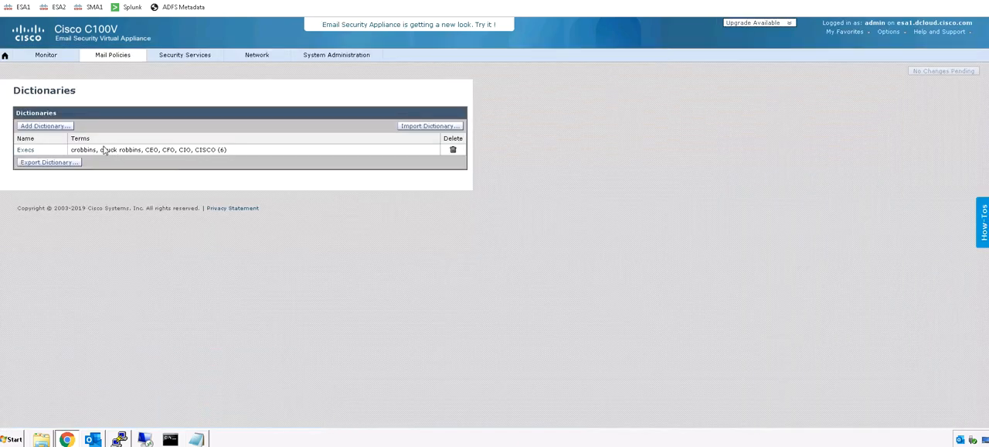
click(24, 149)
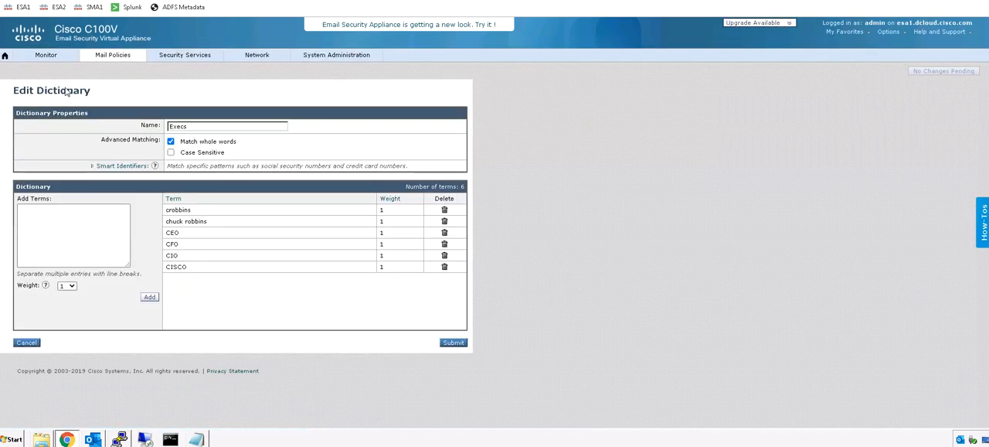
drag(192, 126, 181, 126)
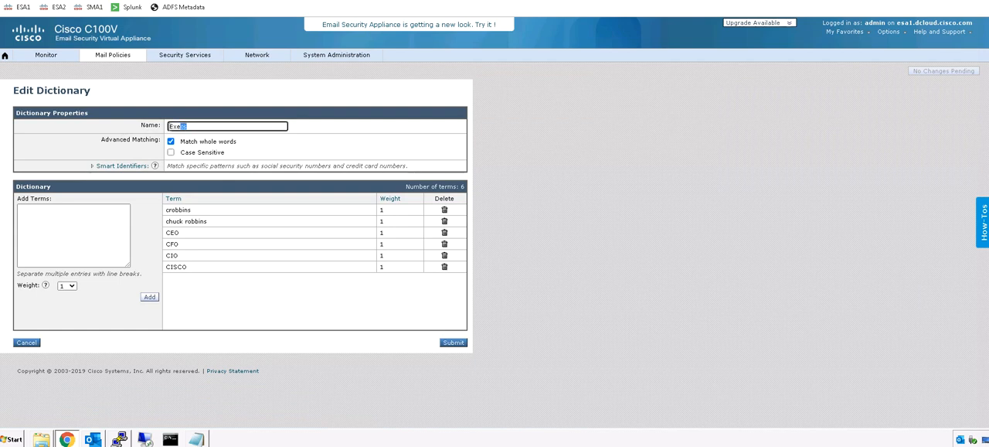
Step: Add the term "Management" to the Execs dictionary and submit the dictionary
click(93, 221)
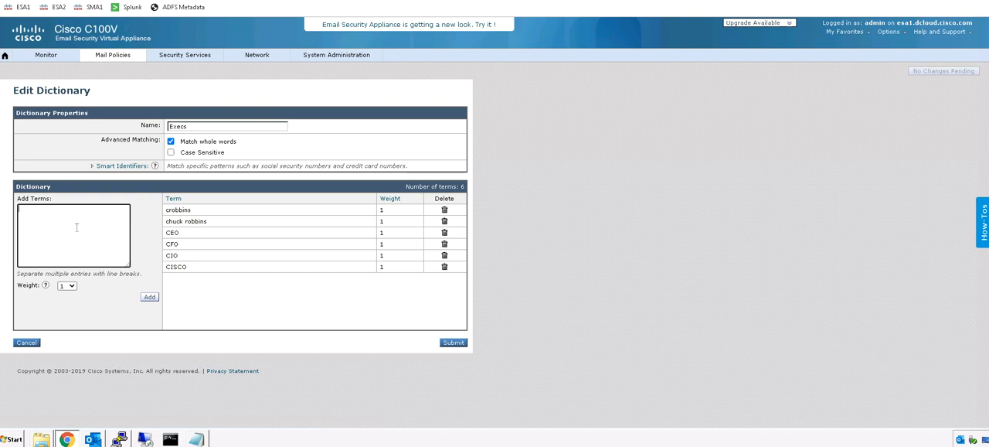
text(Management)
click(149, 296)
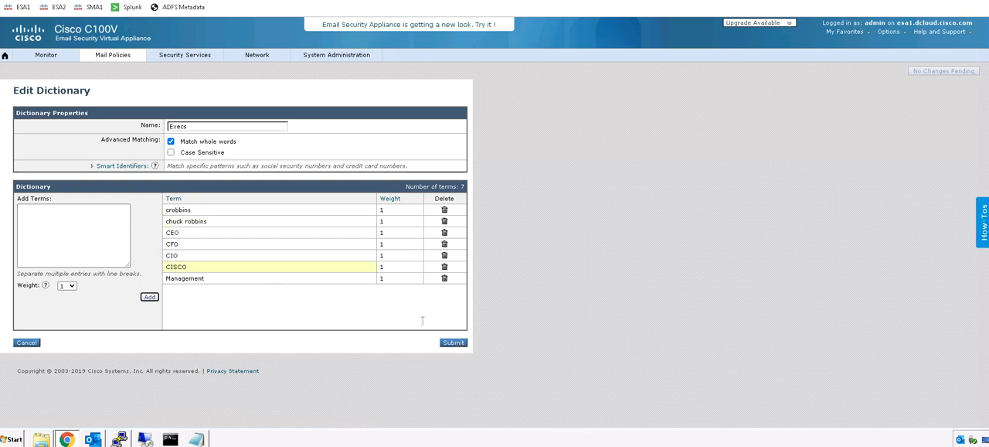
click(457, 343)
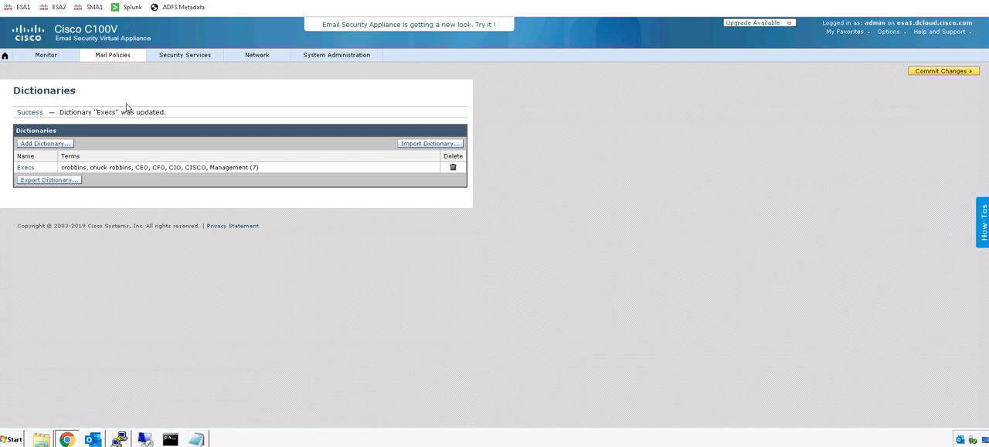
Step: Open the SpoofWarning text resource and correct the misspelled word in its HTML warning to "fraudulent"
click(111, 56)
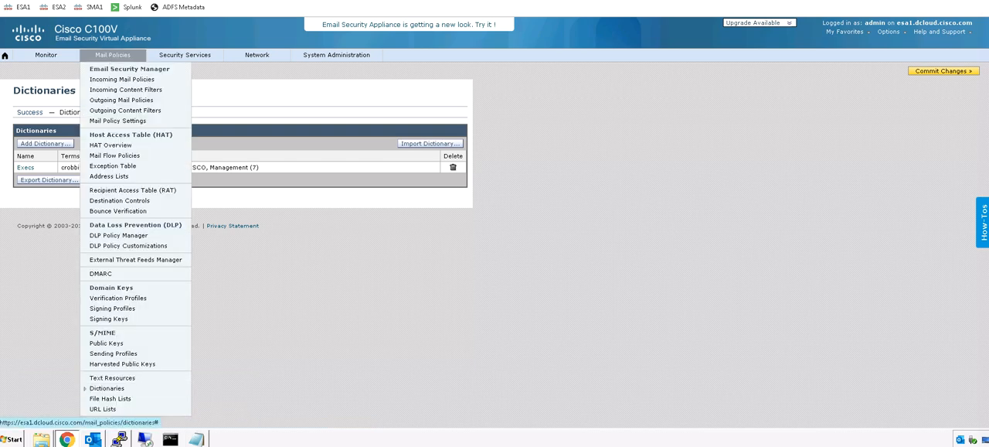
click(116, 378)
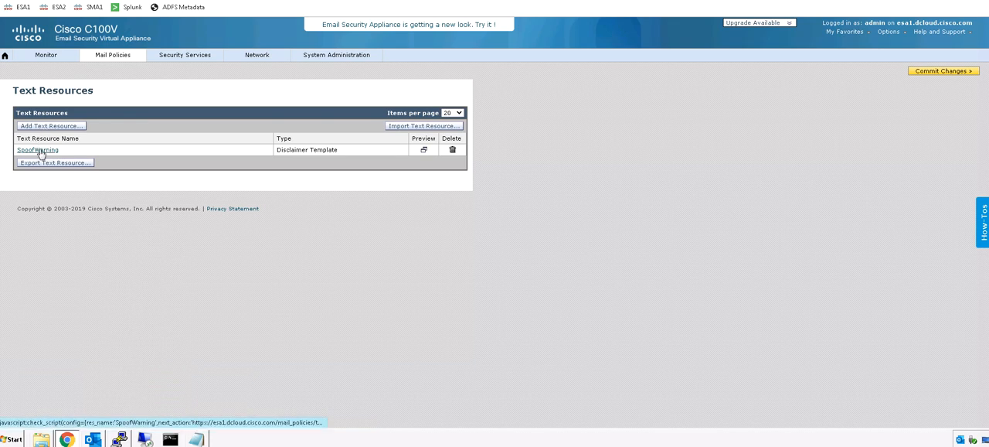
click(39, 150)
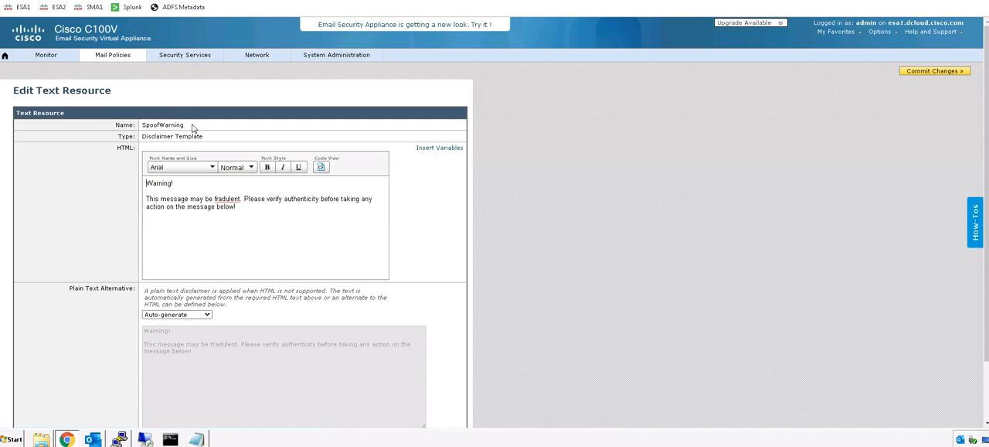
drag(193, 128, 149, 126)
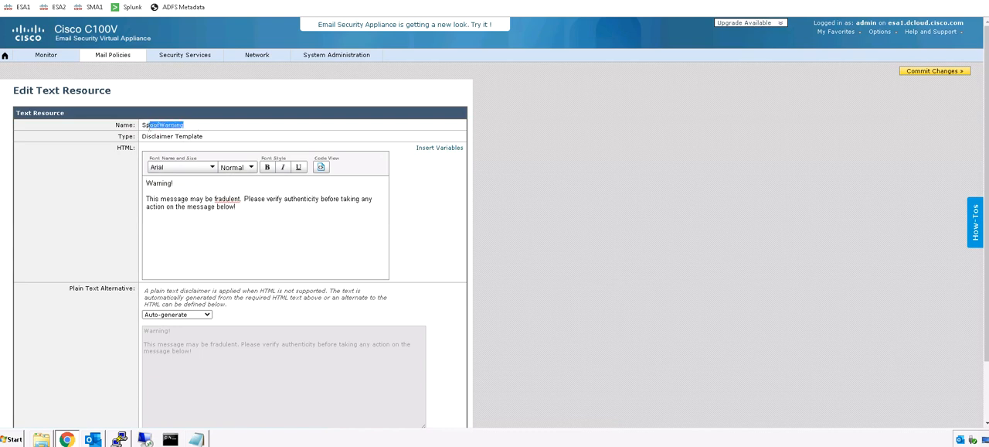
click(154, 143)
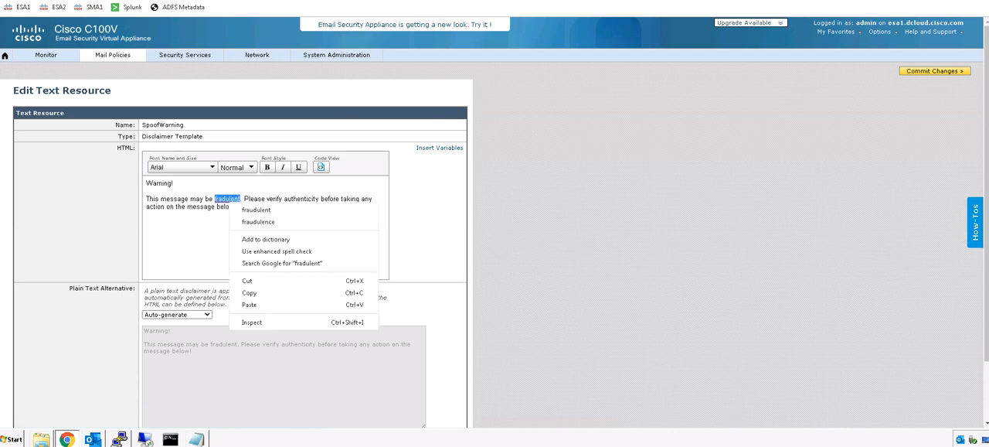
click(256, 209)
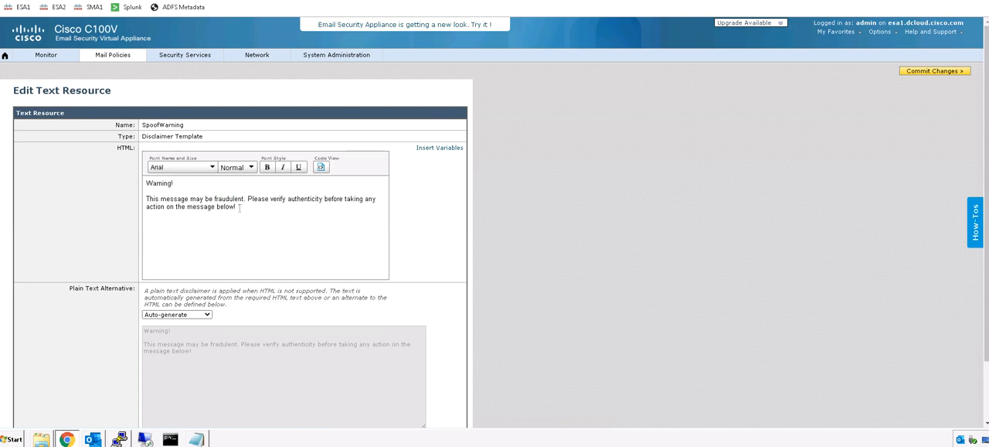
Step: Submit the SpoofWarning text resource and commit the pending appliance changes
drag(239, 207, 123, 181)
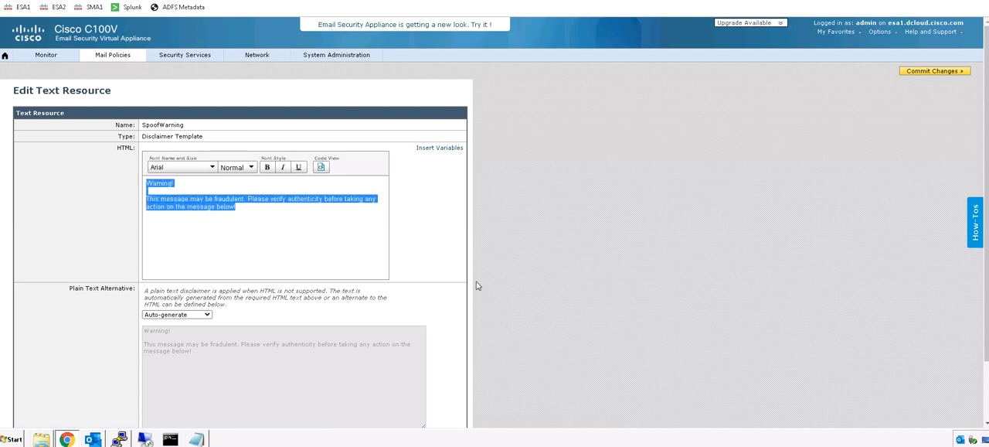
scroll(476, 286, down, 2)
click(454, 387)
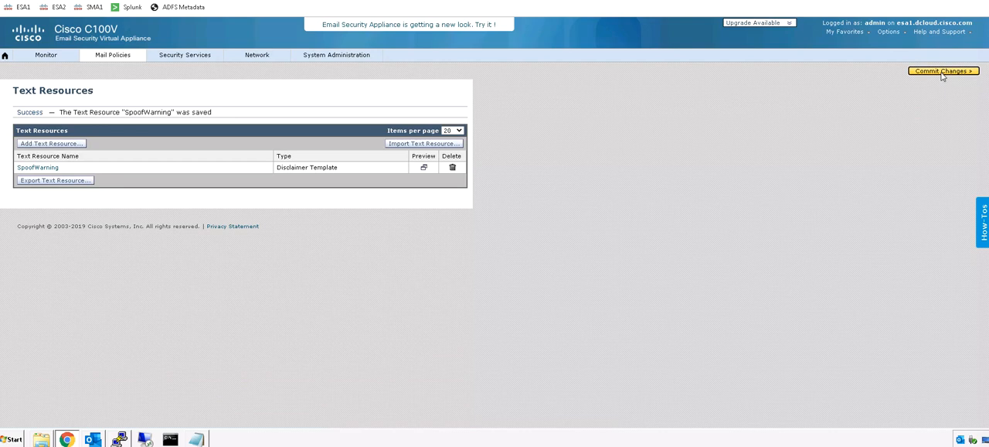
click(942, 72)
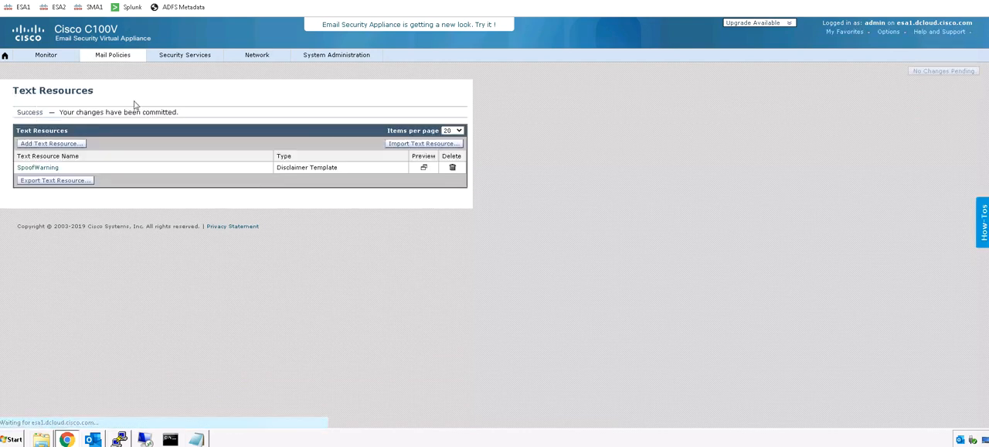
Step: Start a new incoming content filter and name it CF_FED
mouse_move(115, 63)
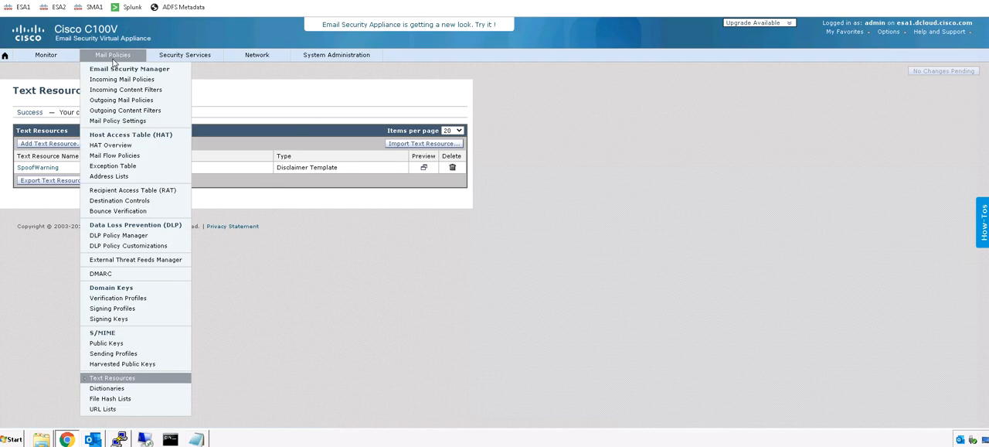
click(145, 91)
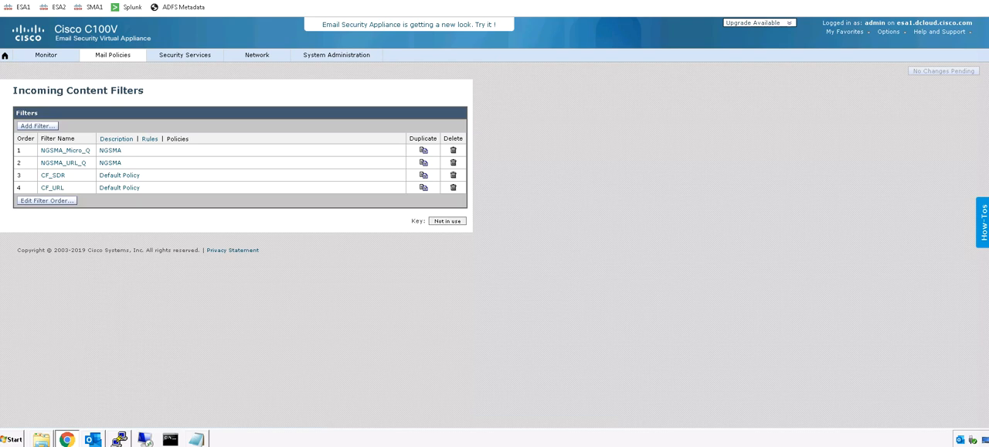
click(33, 126)
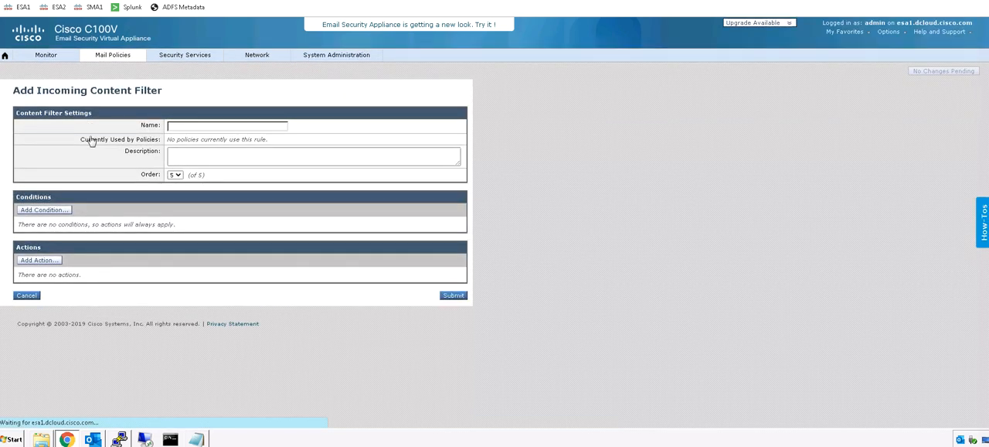
click(175, 128)
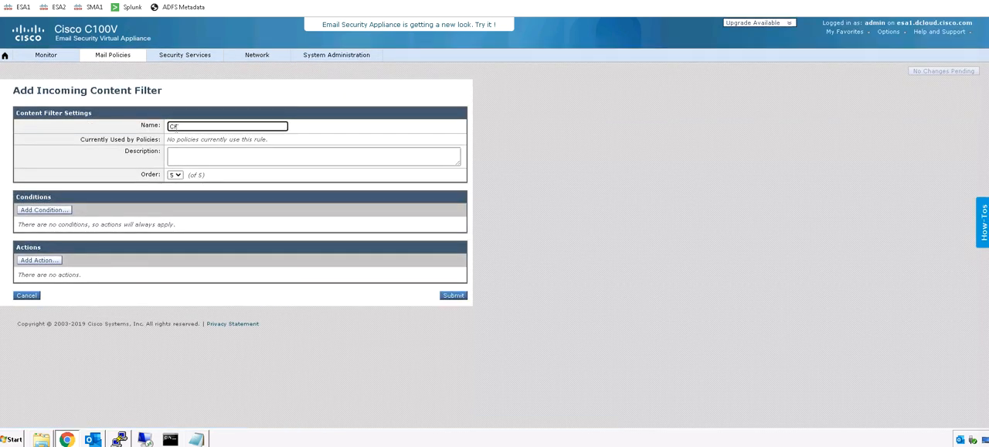
text(CF_FED)
Step: Add a Forged Email Detection condition to the filter using the Execs dictionary, a similarity score of 70 and no exception list
click(45, 211)
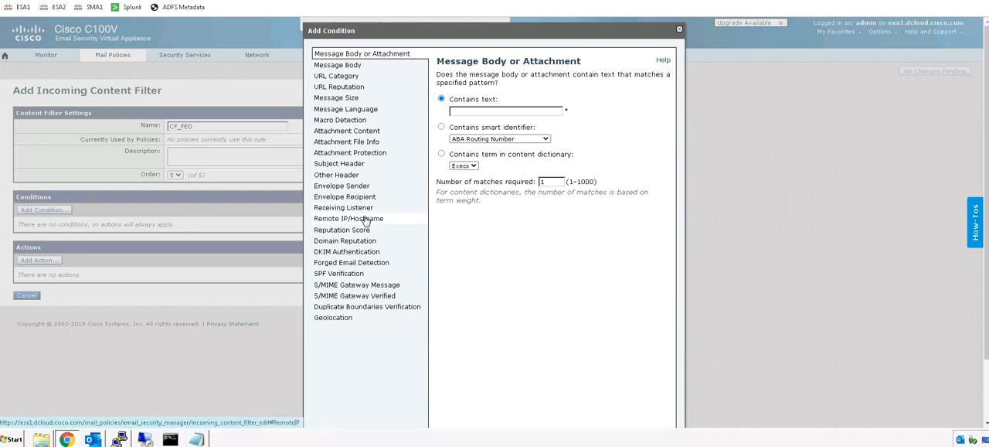
click(342, 262)
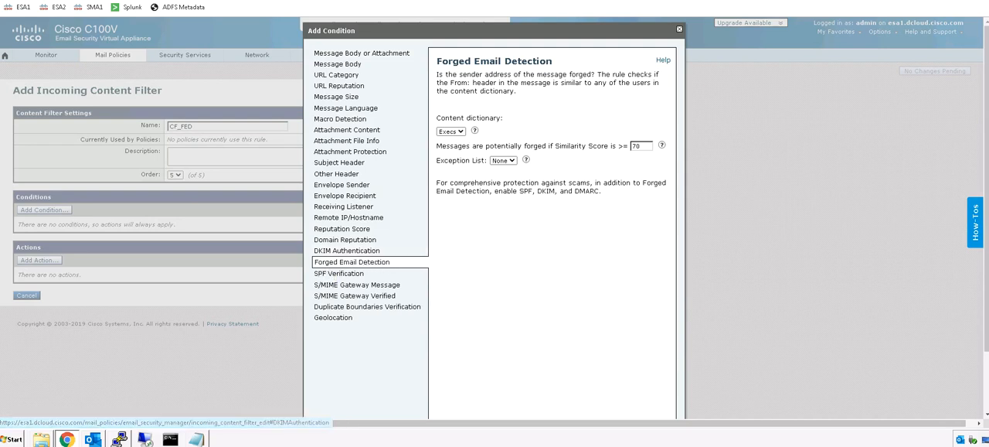
drag(442, 121, 494, 123)
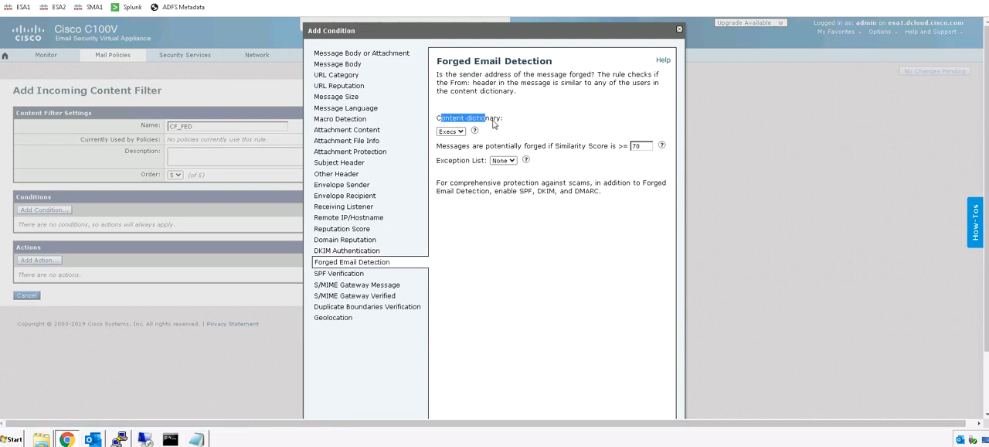
scroll(603, 238, down, 1)
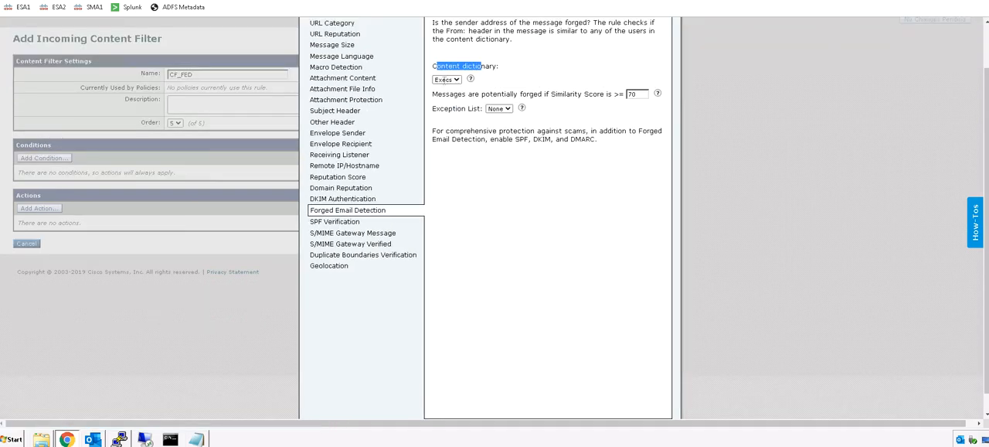
scroll(622, 278, down, 1)
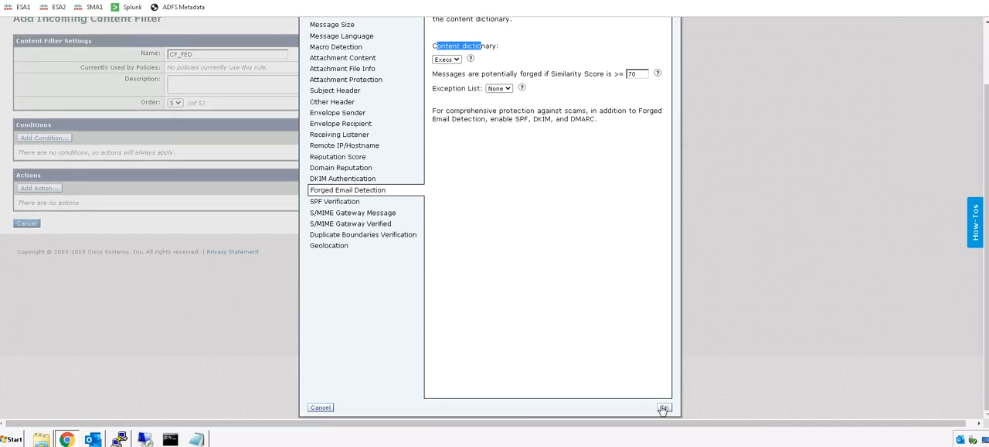
click(663, 407)
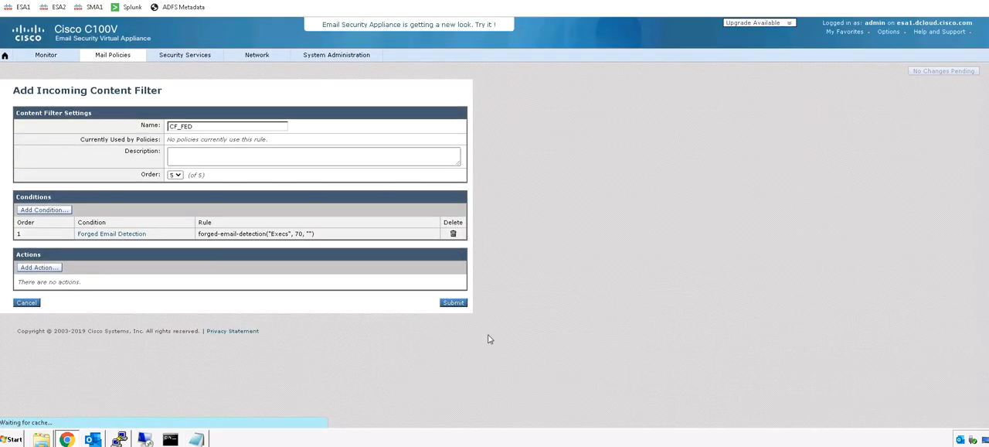
Step: Add an Add/Edit Header action that prepends "[Possibly Forged]" to the existing Subject header
click(36, 267)
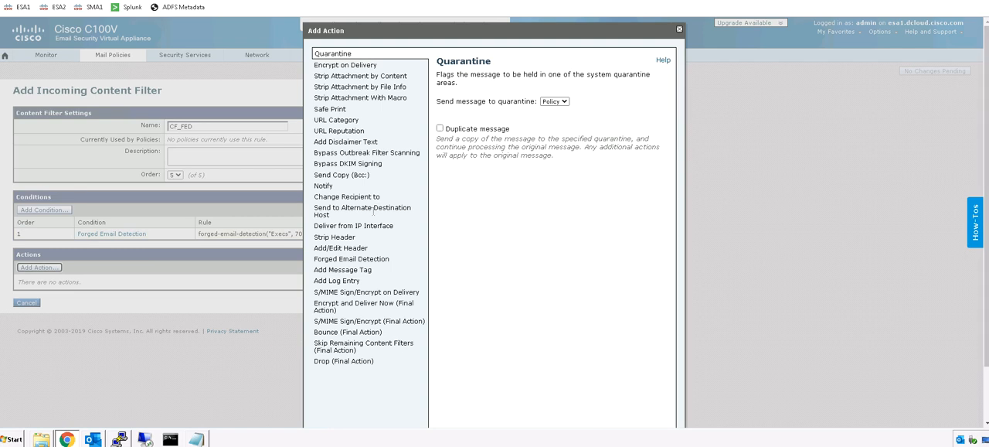
click(338, 248)
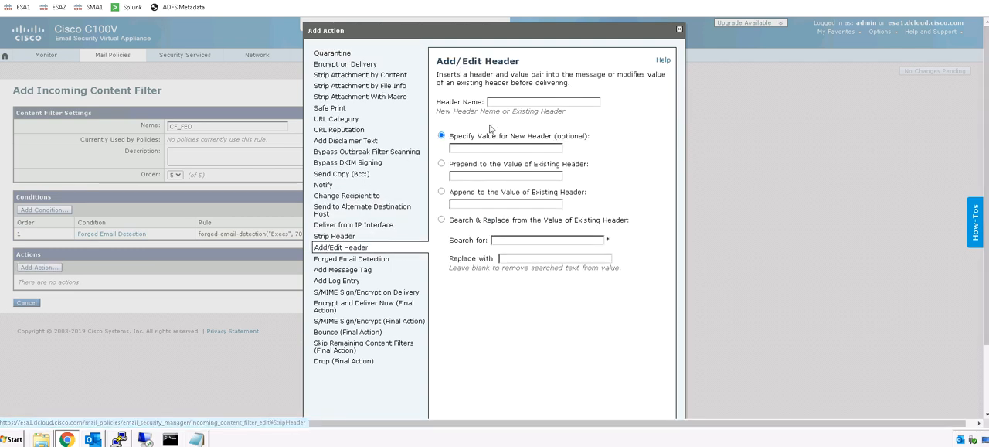
click(503, 103)
click(504, 122)
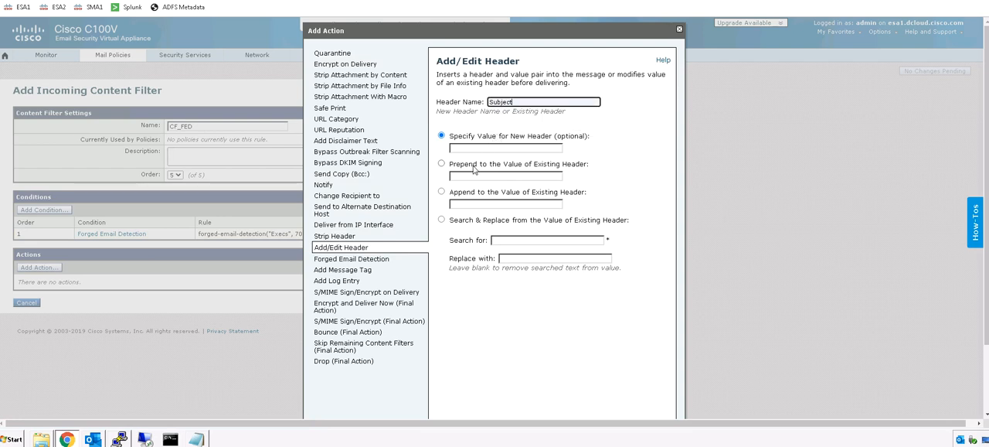
click(475, 166)
click(471, 176)
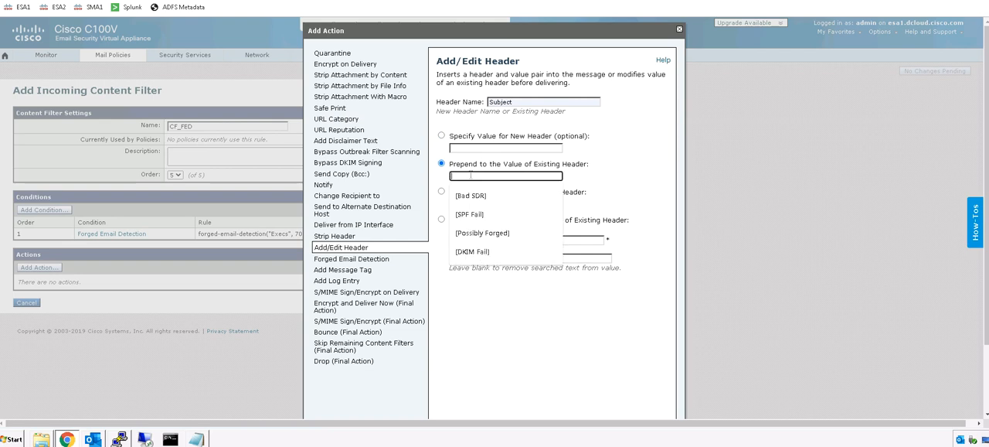
click(496, 235)
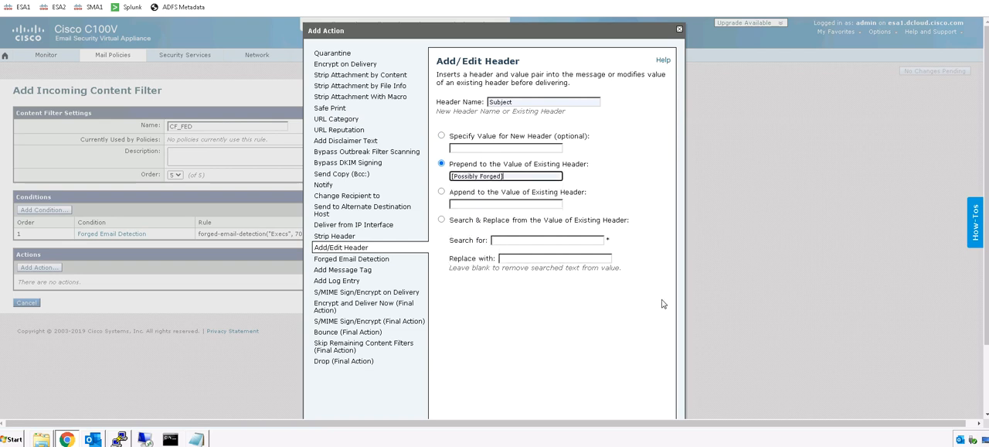
scroll(662, 304, down, 2)
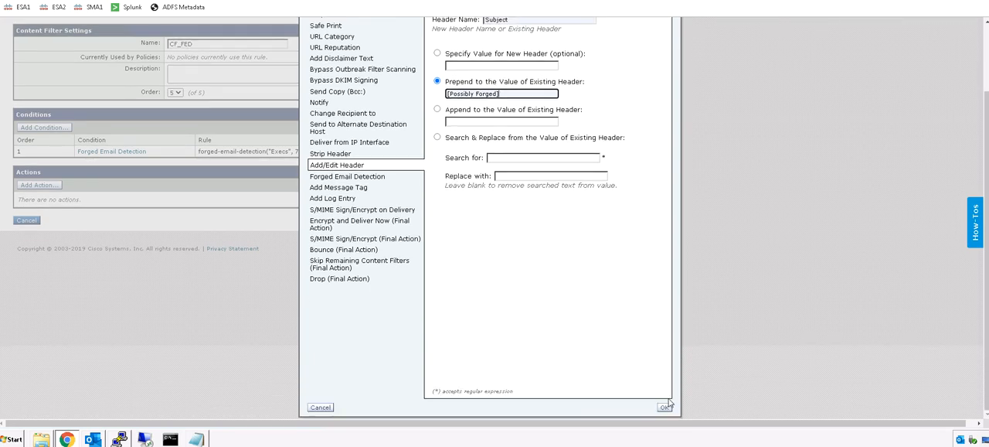
click(666, 407)
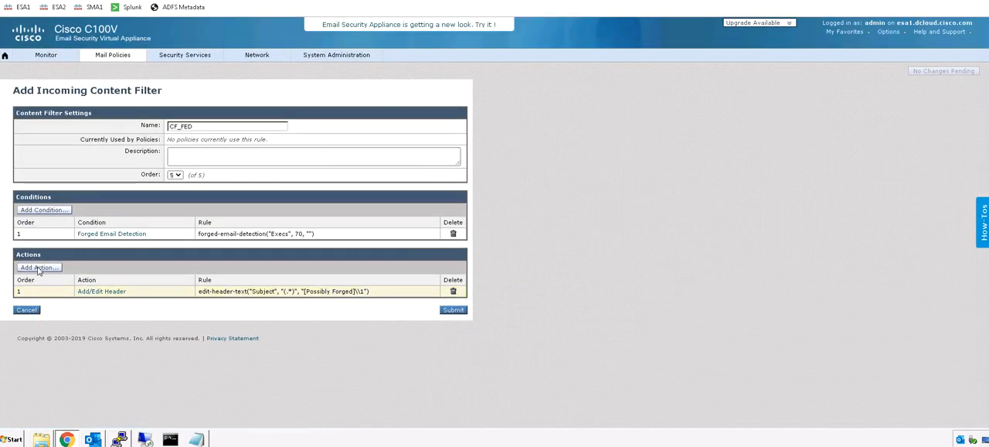
Step: Add a disclaimer text action that places the SpoofWarning text above the message as a heading
click(39, 267)
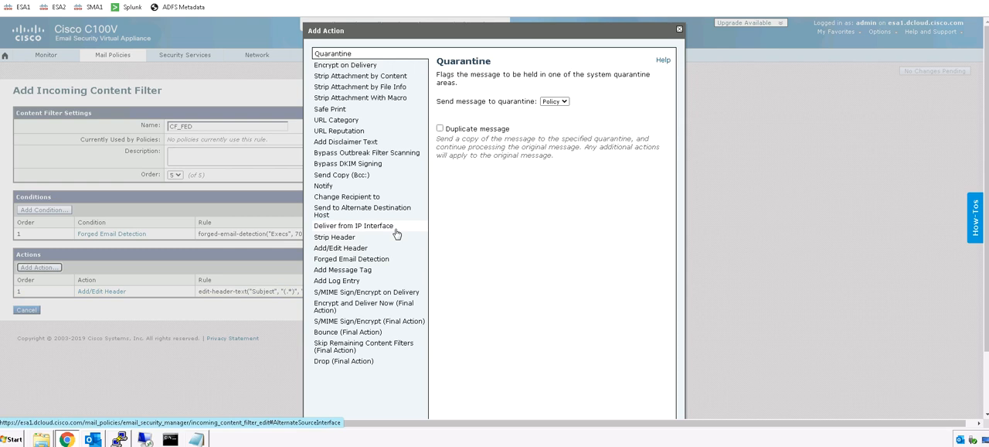
click(360, 141)
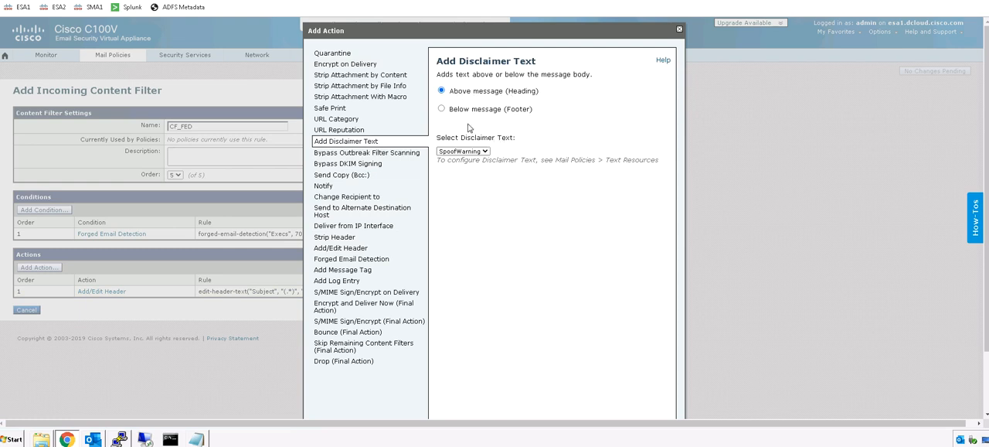
scroll(559, 241, down, 1)
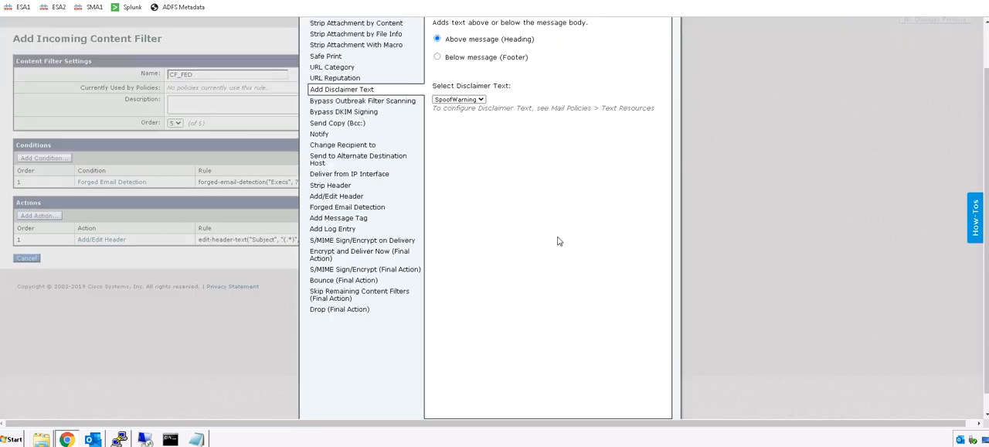
scroll(560, 241, down, 1)
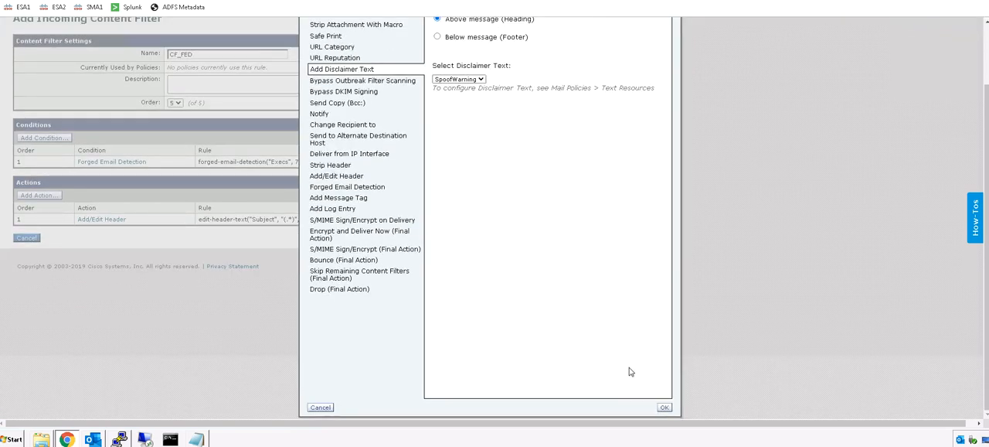
click(664, 408)
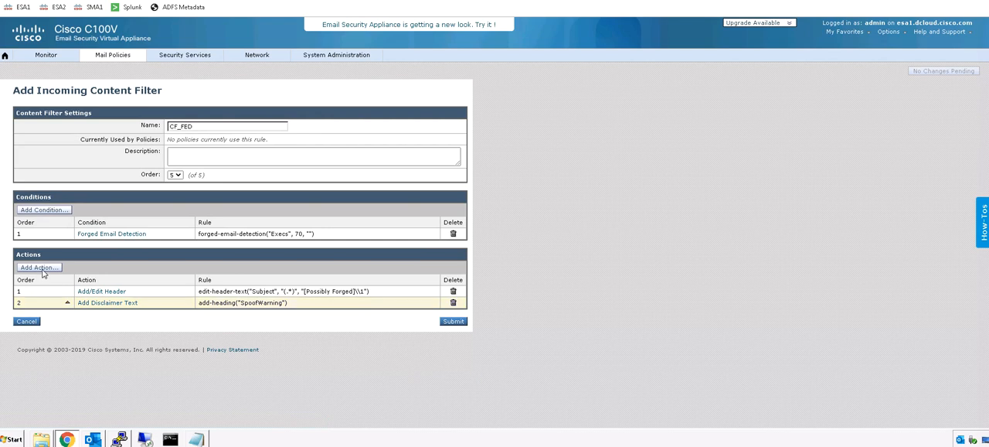
Step: Add the Forged Email Detection action, which replaces the From header with the envelope sender, to the filter
click(39, 267)
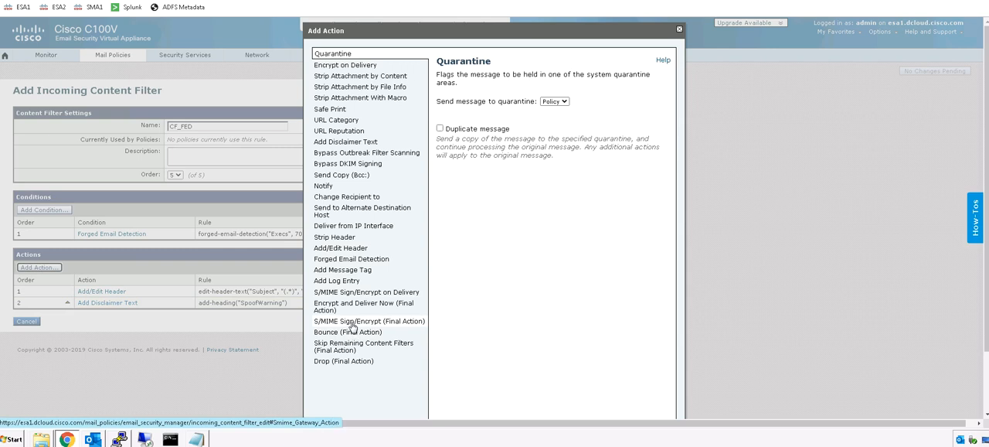
click(341, 260)
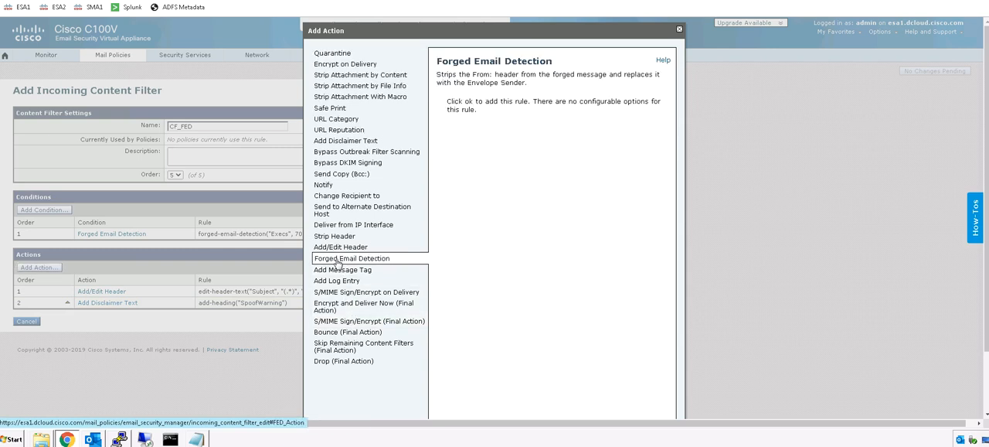
scroll(655, 284, down, 1)
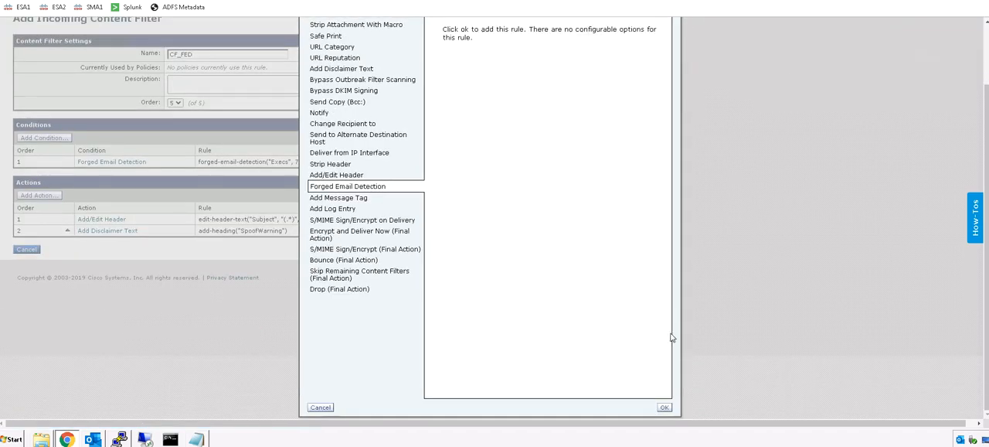
click(669, 407)
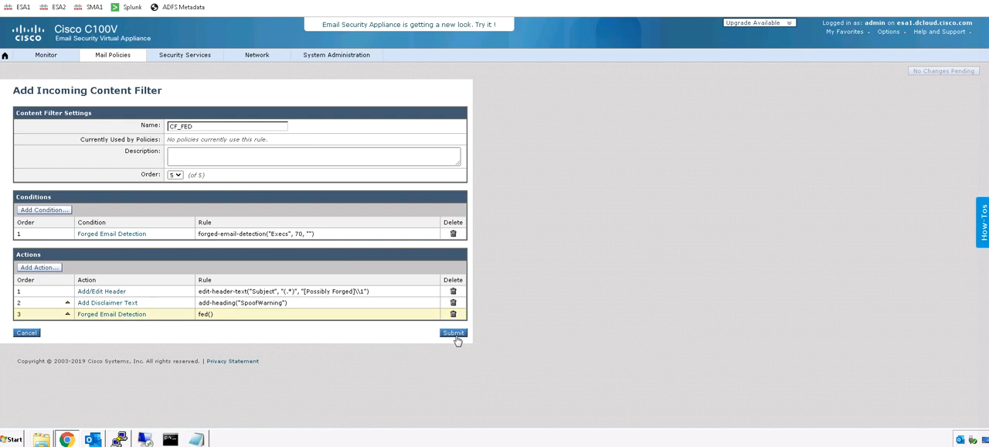
Step: Submit the CF_FED content filter and commit the pending changes without a comment
click(454, 332)
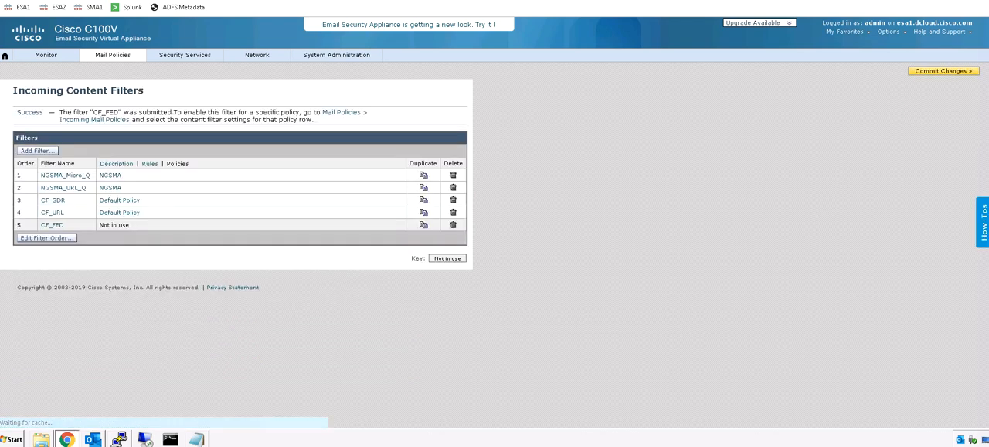
click(942, 71)
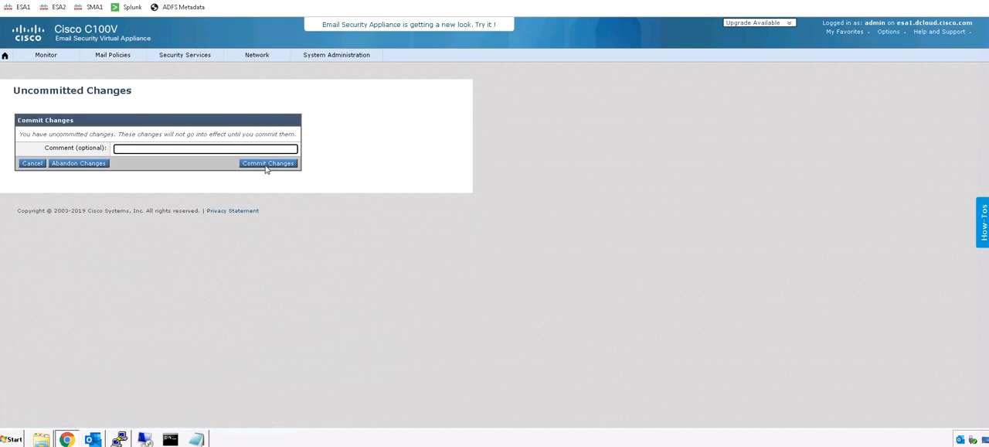
click(267, 166)
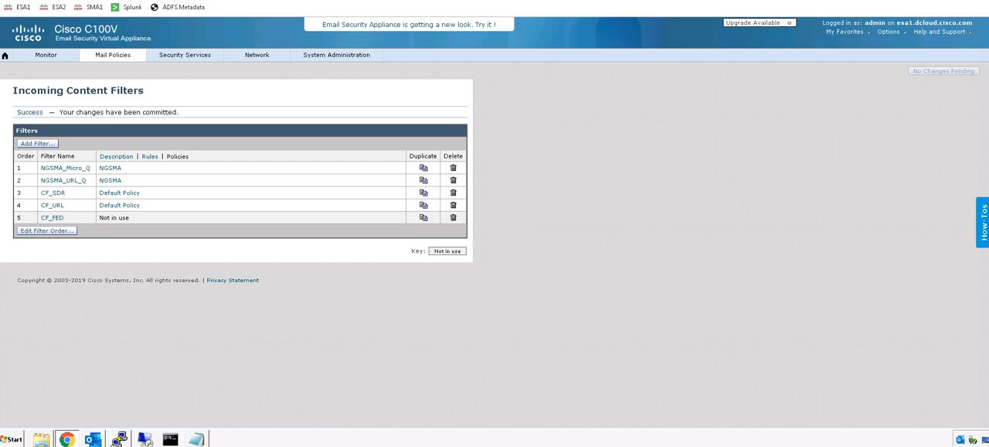
Step: In the incoming Default Policy's content filters, enable CF_FED and disable CF_SDR and CF_URL
mouse_move(116, 55)
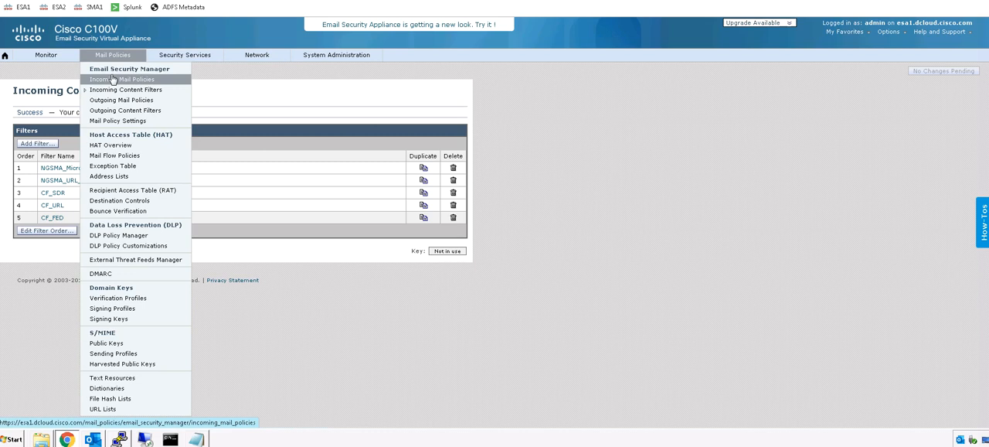
click(113, 78)
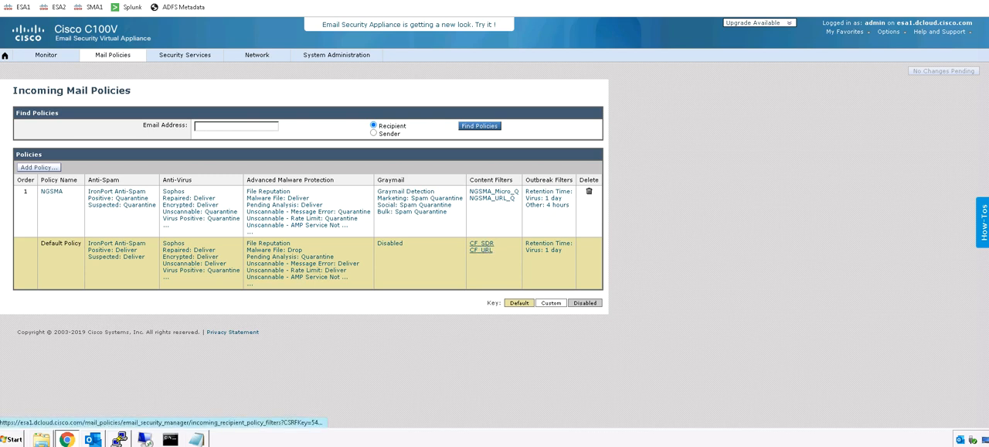
click(487, 249)
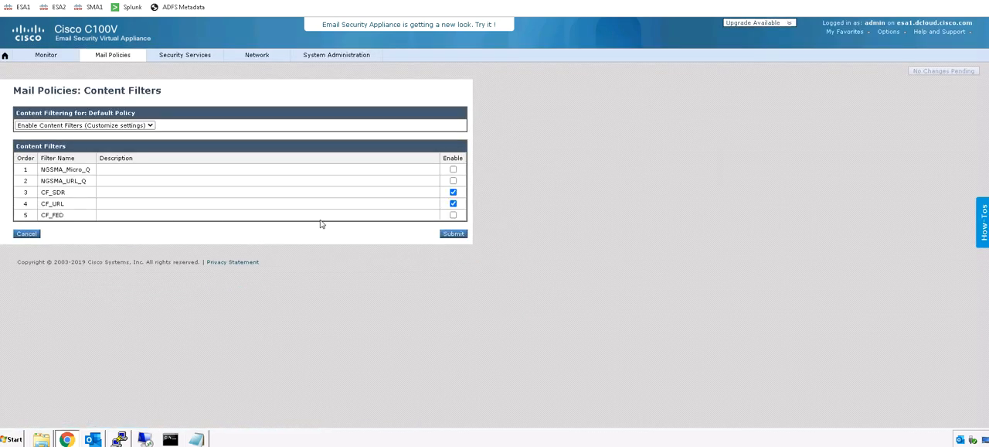
click(453, 215)
click(453, 204)
Step: Submit the Default Policy's content filter settings and commit the changes to the appliance
click(454, 233)
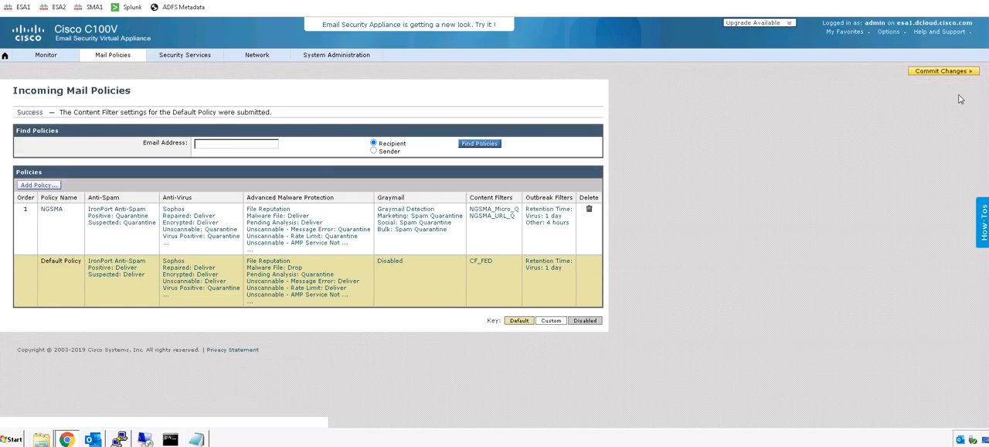
click(939, 121)
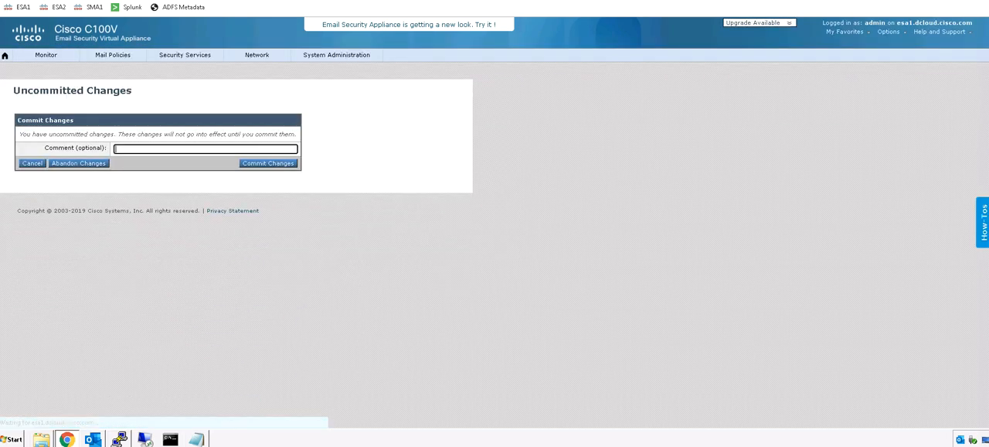
click(268, 163)
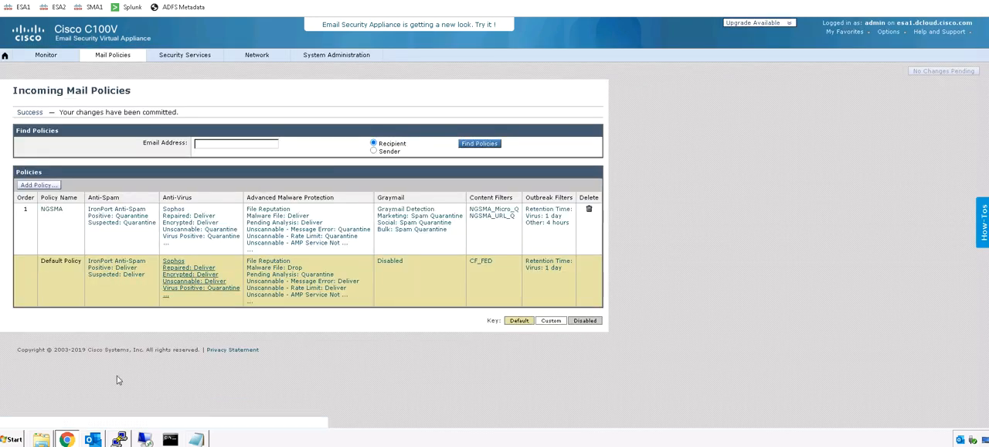
Step: Switch to the ESA1 PuTTY session and follow the mail log live with "tail mail_logs"
click(94, 438)
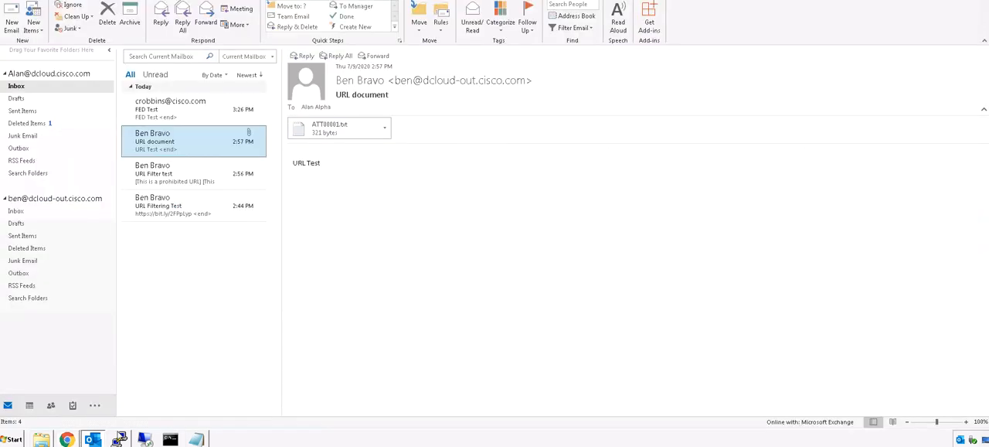
click(118, 439)
key(Return)
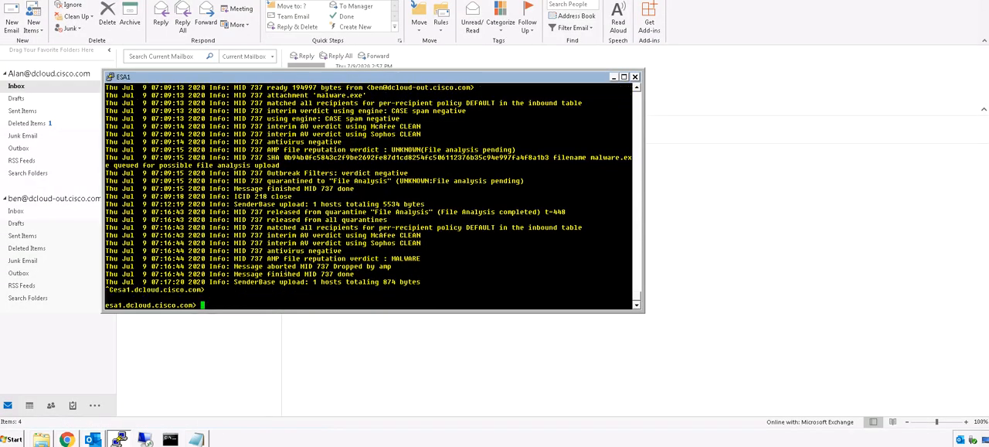
key(Return)
key(Return)
key(Return)
key(Return)
key(Return)
key(Return)
key(Return)
key(Return)
key(Return)
key(Return)
key(Return)
key(Return)
key(Return)
key(Return)
text(tail mail_logs)
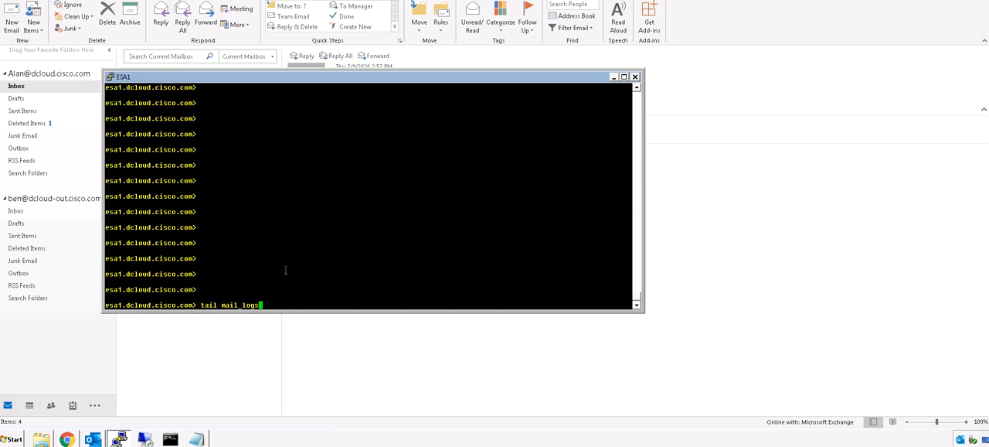
key(Return)
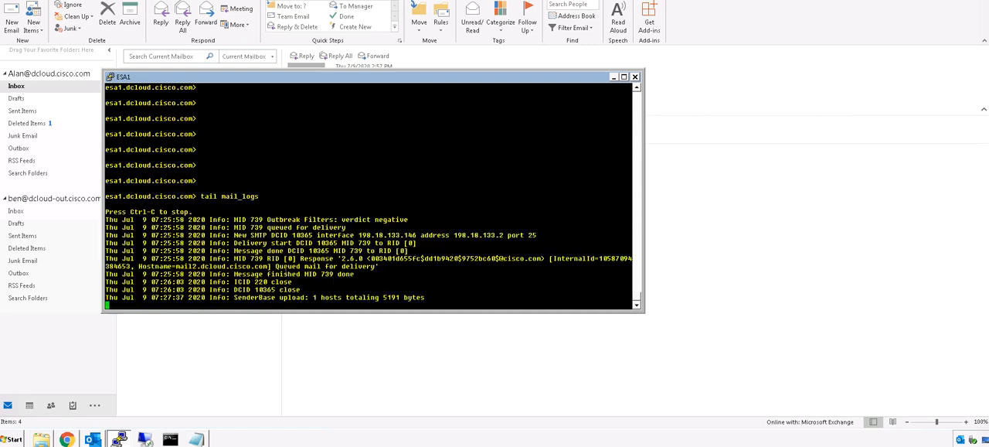
Step: Switch to Outlook, start a new email and set its sender to the spoofed cisco.com address
click(740, 243)
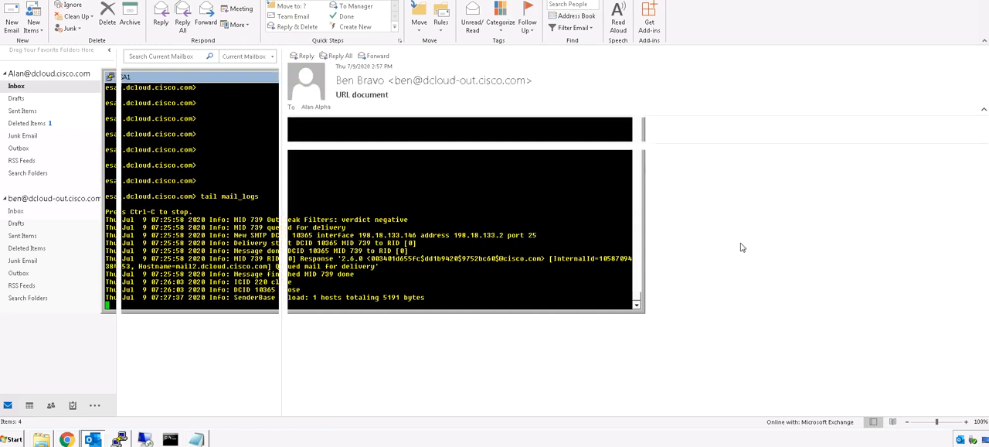
click(11, 21)
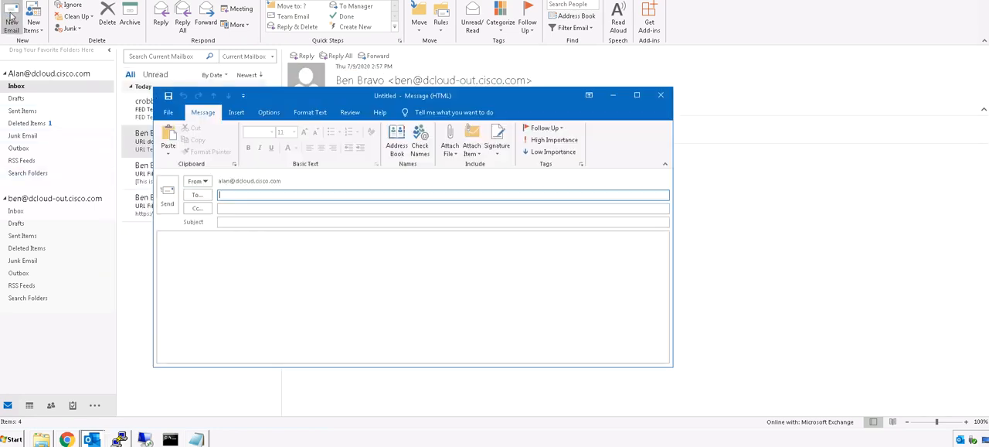
click(207, 182)
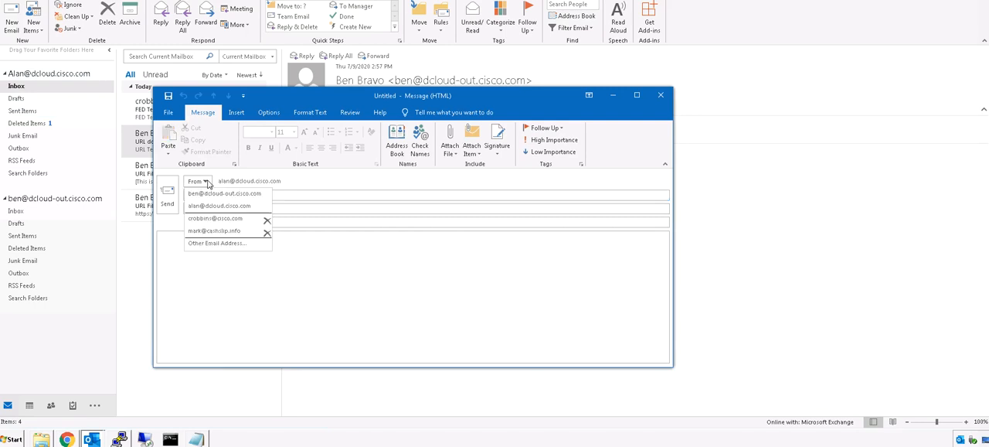
click(212, 218)
Step: Address the email to the internal dCloud recipient, enter "FED Test" as subject and body, and send it
click(225, 196)
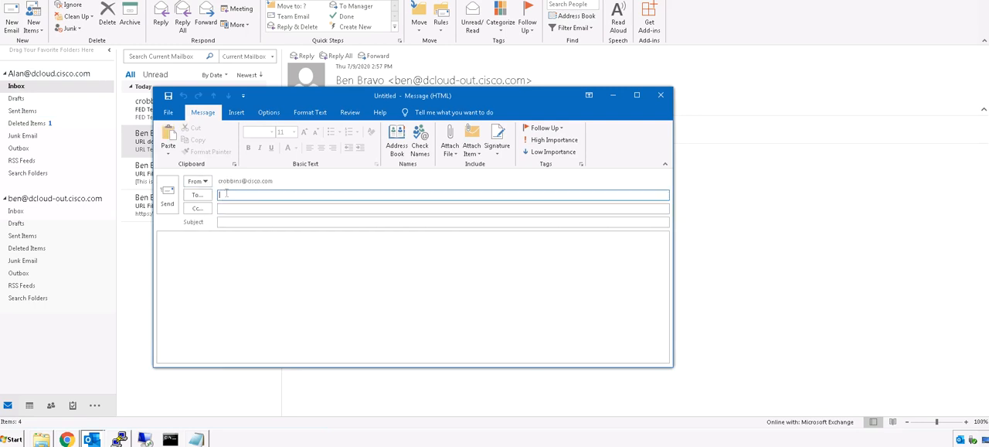
text(a)
click(235, 209)
click(225, 223)
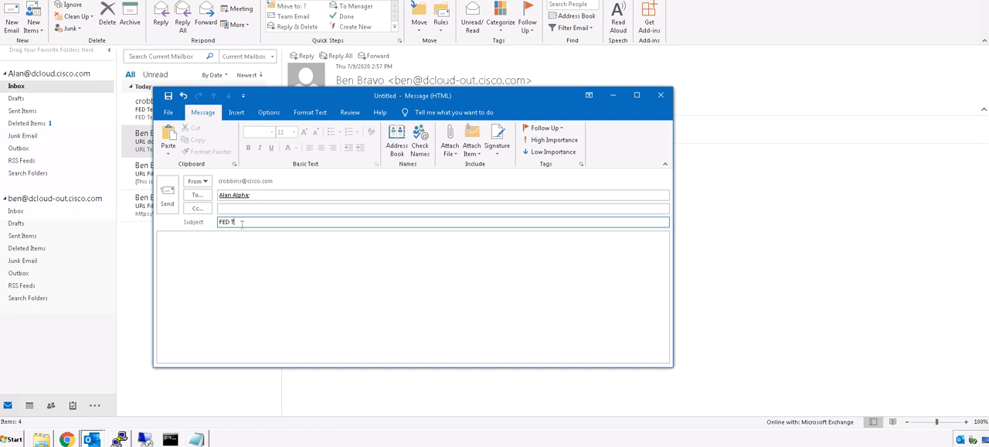
key(Tab)
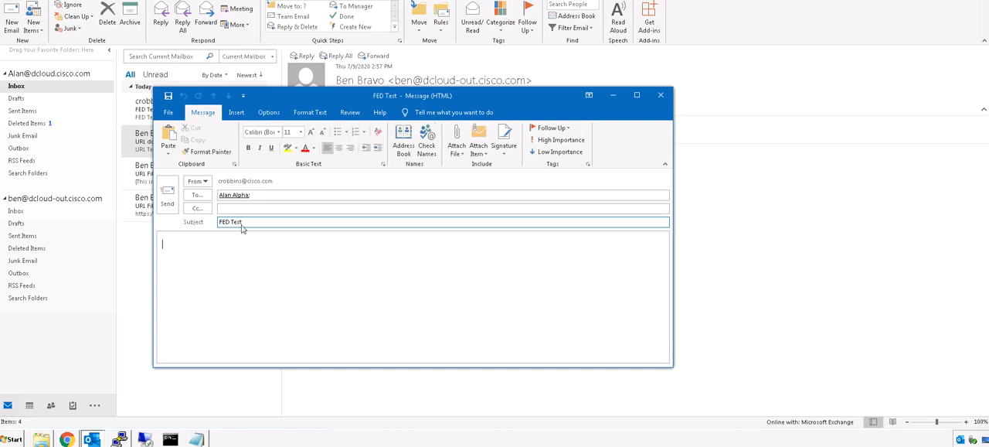
text(FED Test)
click(166, 200)
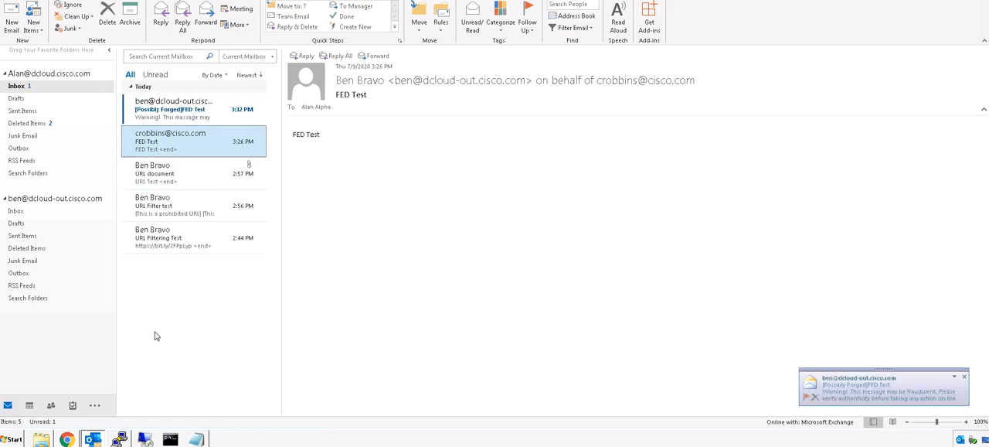
Step: Open the newly received FED Test message and examine its sender, subject tag and body text
click(175, 113)
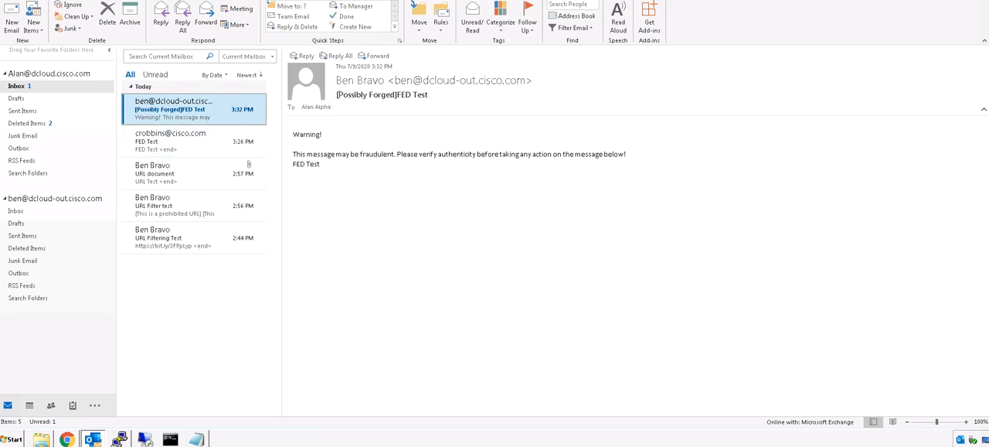
drag(337, 94, 393, 95)
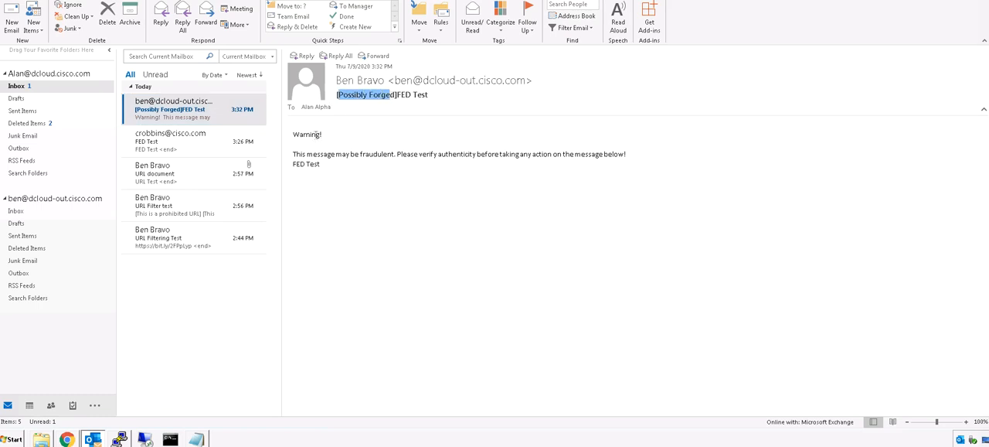
click(297, 133)
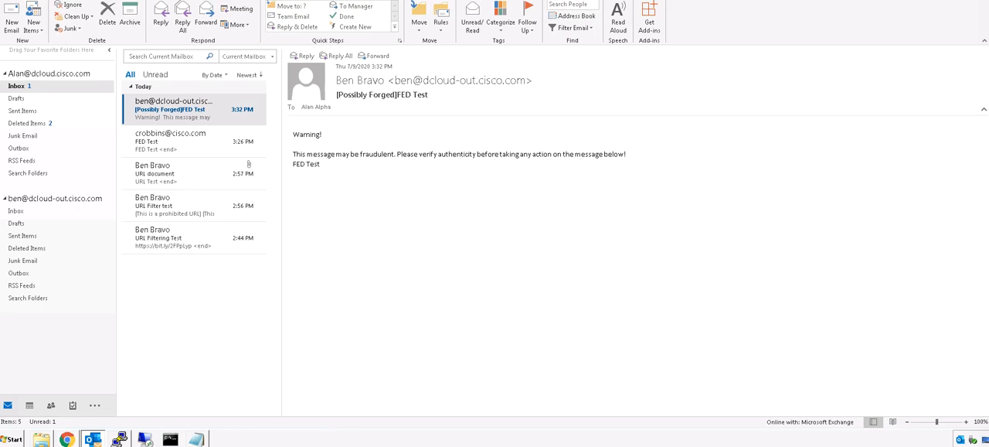
drag(323, 164, 293, 134)
click(341, 166)
Step: Switch to the ESA1 PuTTY session and examine the Forged Email Detection entry for the test message in the mail log
click(121, 439)
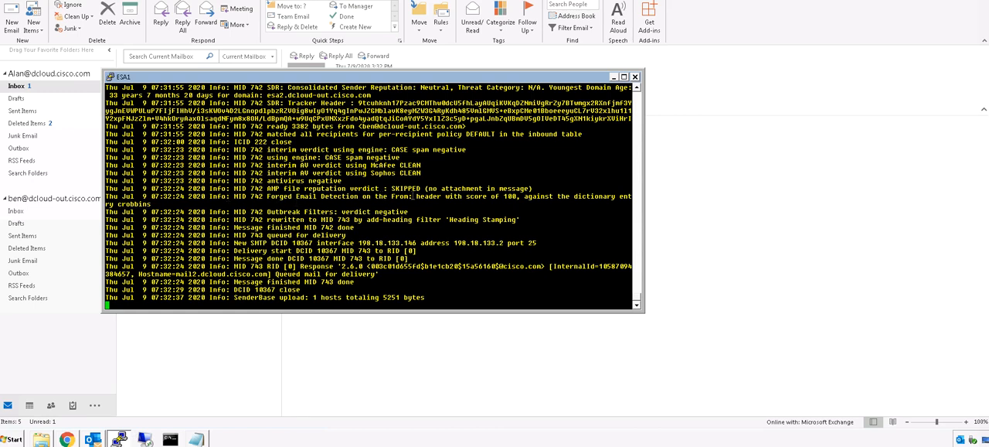
drag(409, 197, 525, 203)
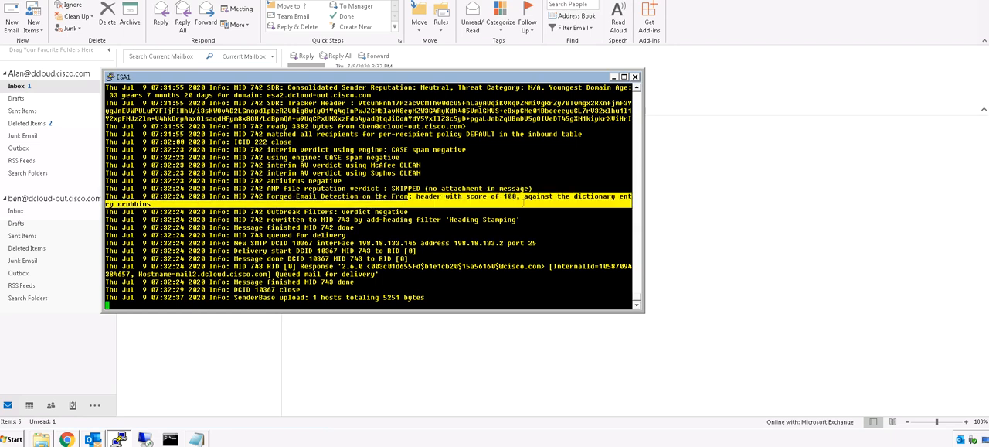